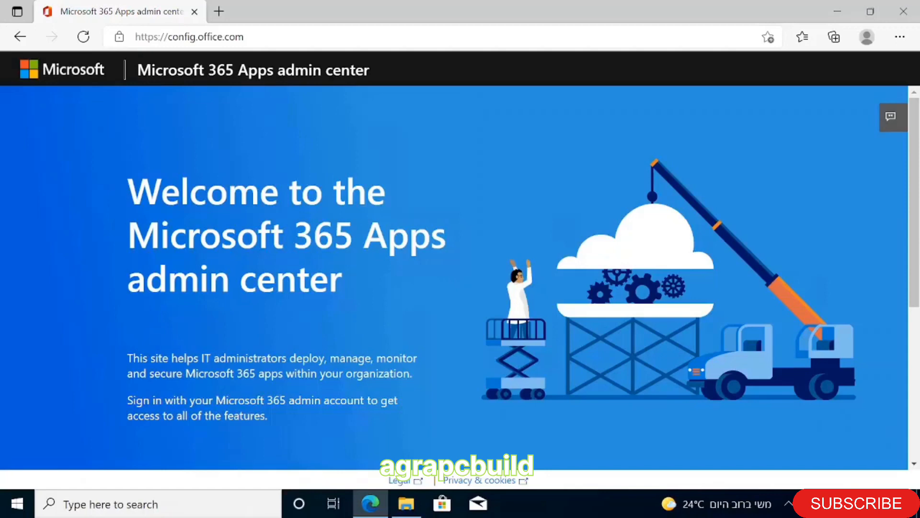
Create a new configuration without signing in and choose Office Professional Plus 2019 - Volume License as the Office suite
scroll(432, 235, down, 6)
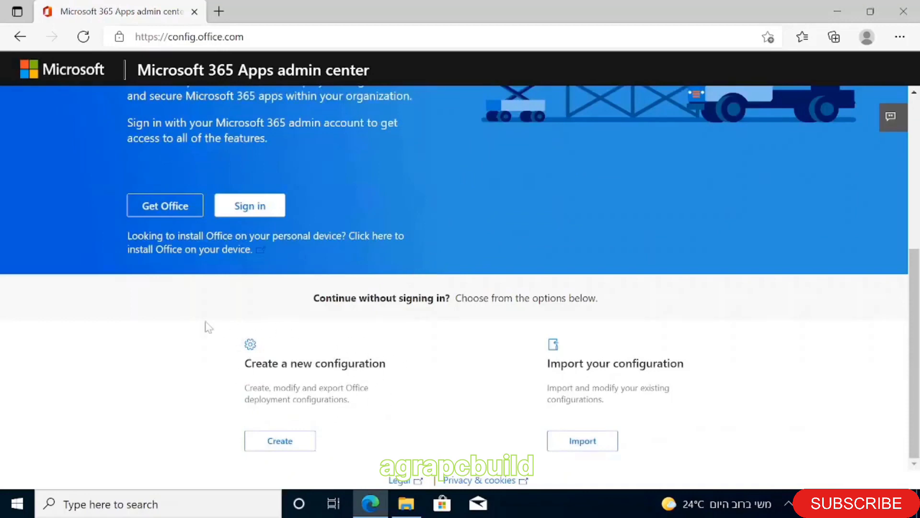
click(289, 444)
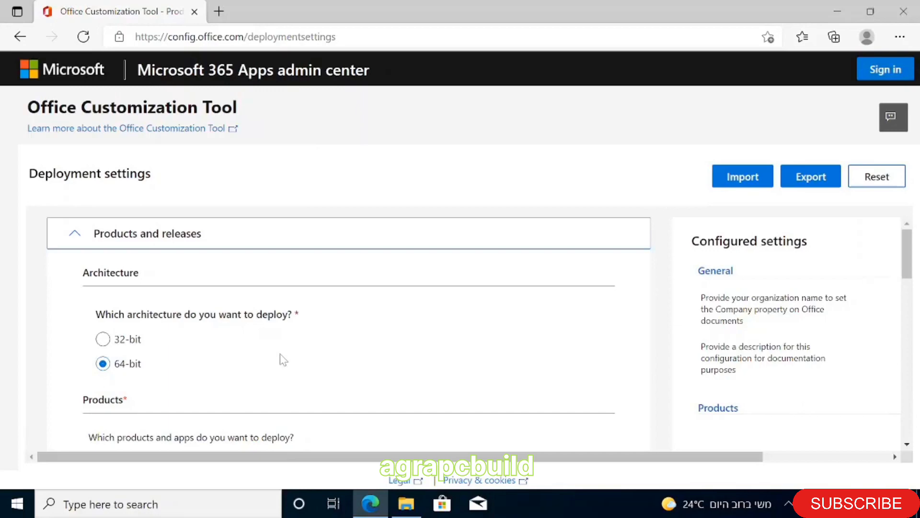
scroll(283, 360, down, 3)
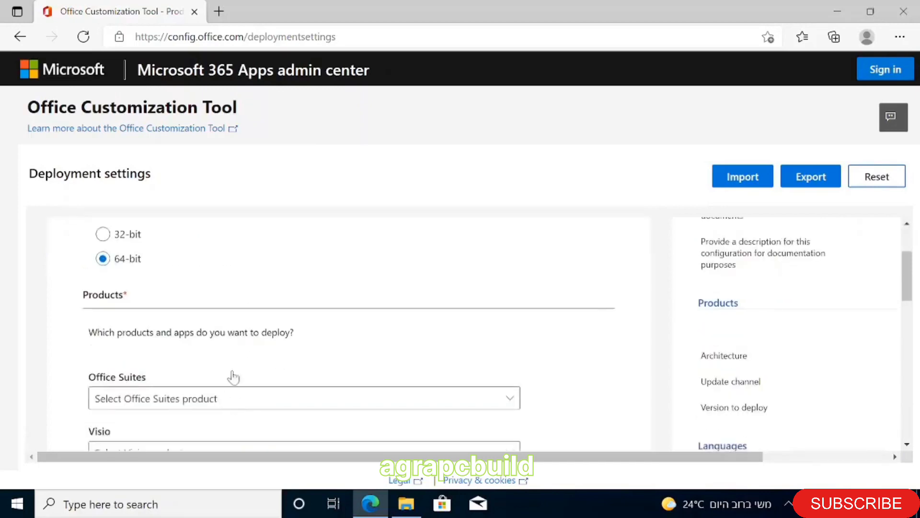
scroll(232, 372, down, 1)
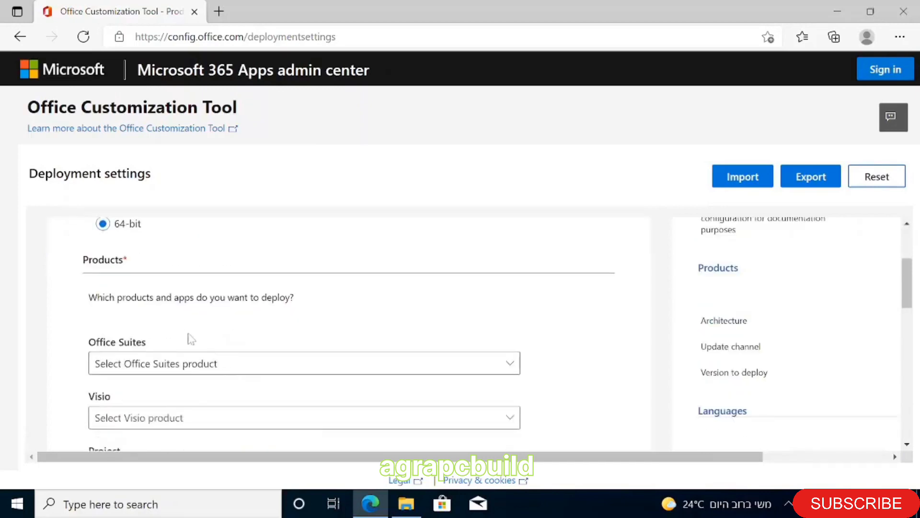
click(151, 363)
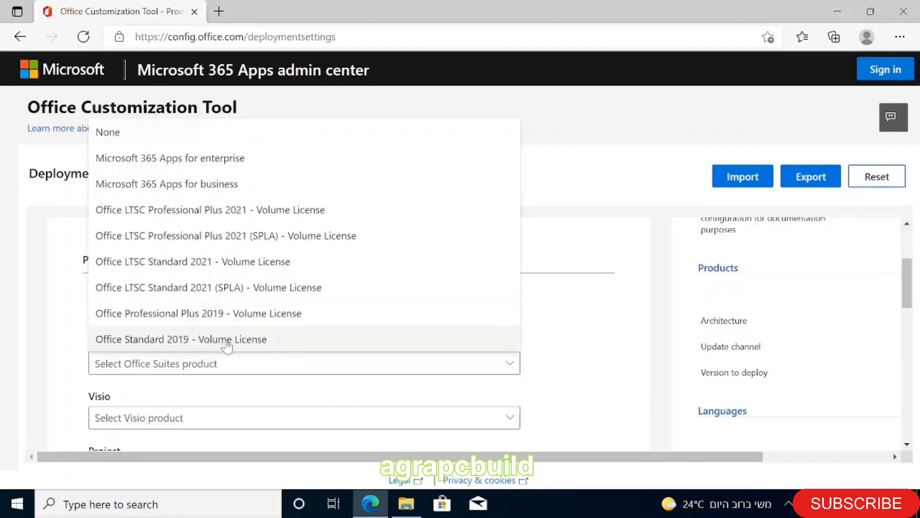
click(226, 317)
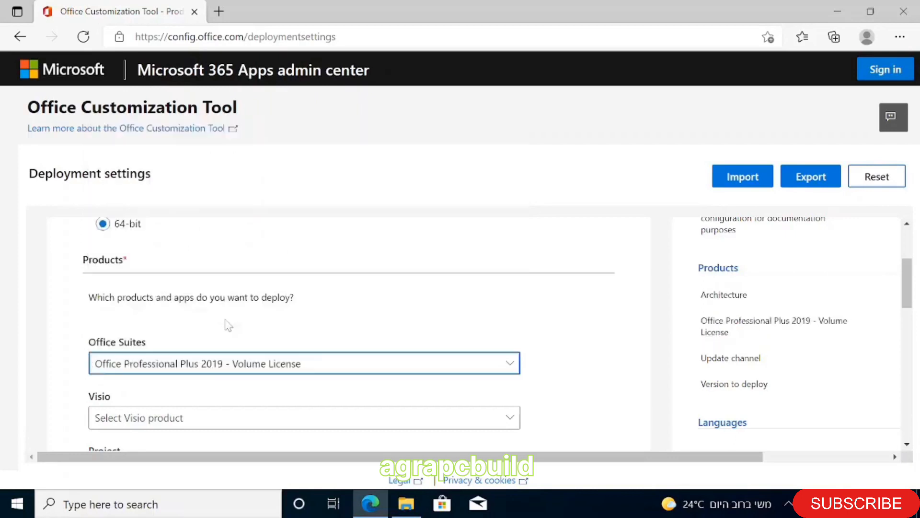
Set the Visio product to None so that only the Office suite is deployed
scroll(544, 345, down, 2)
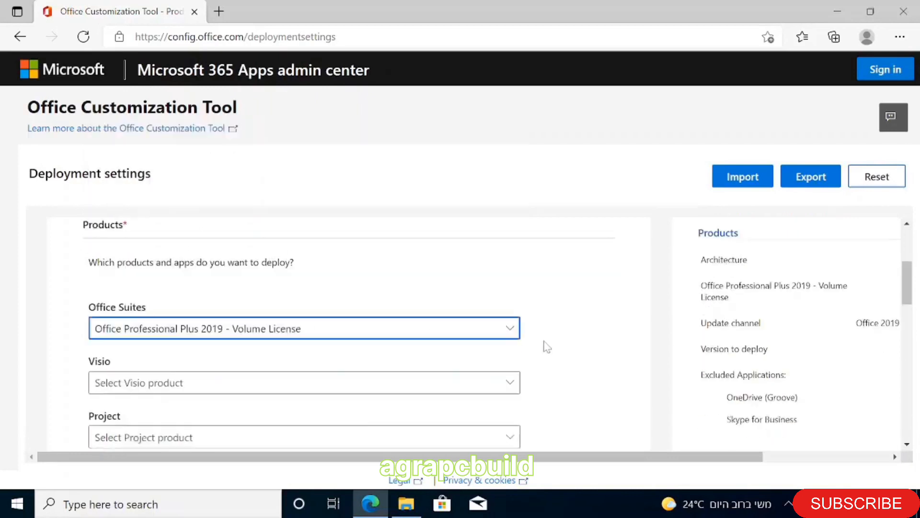
scroll(547, 347, down, 1)
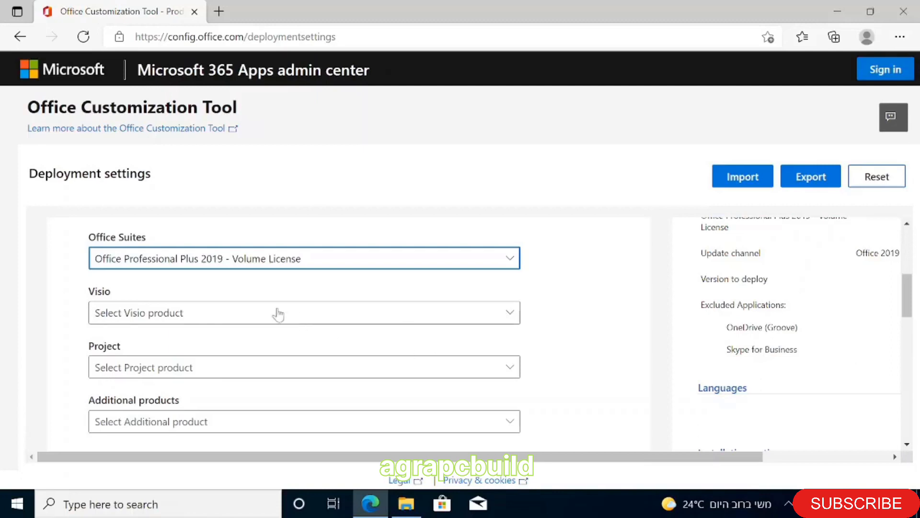
click(257, 318)
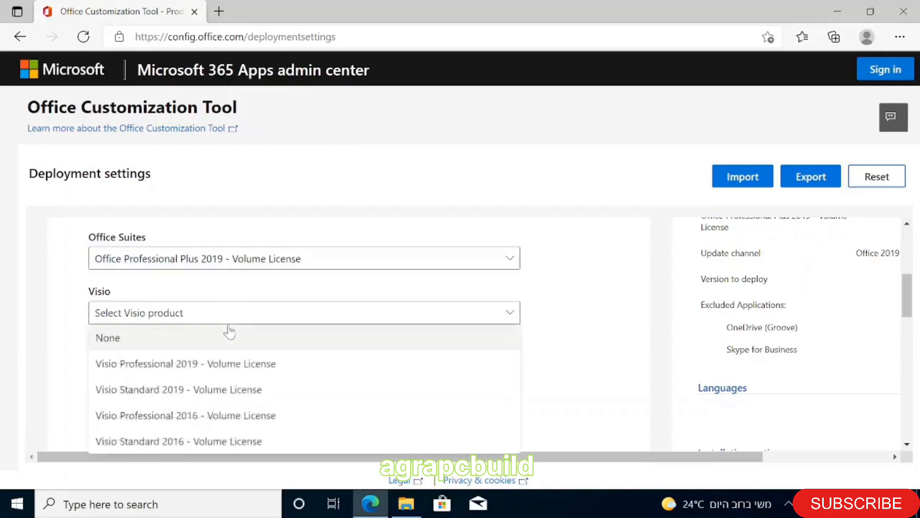
click(214, 338)
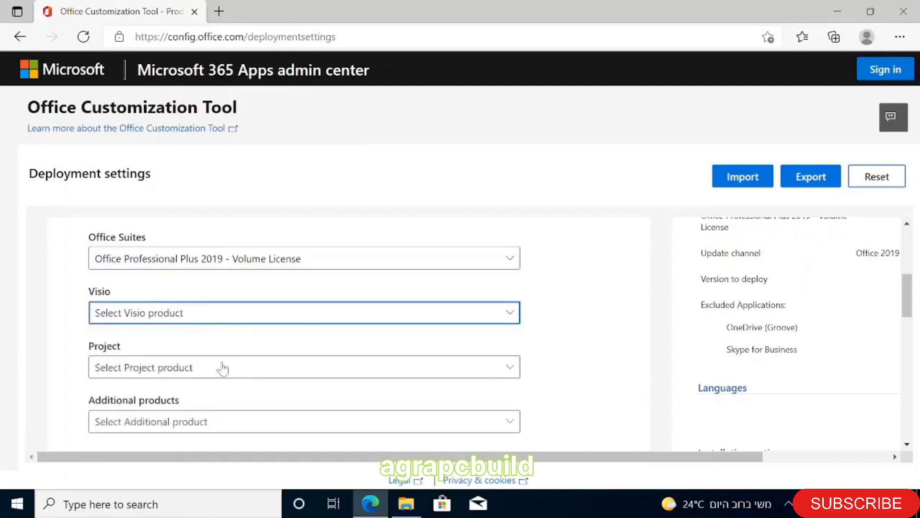
click(203, 325)
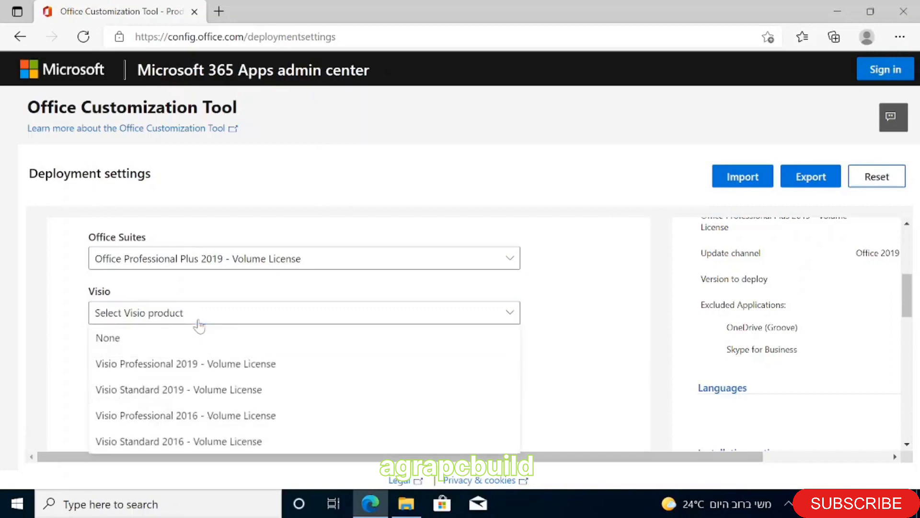
click(160, 341)
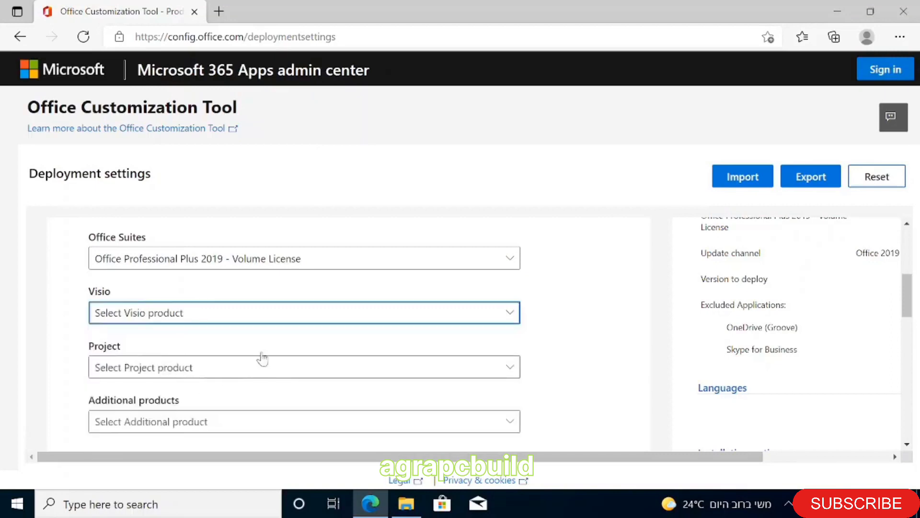
Keep Office 2019 Perpetual Enterprise as the update channel and choose Latest as the version to deploy
scroll(264, 356, down, 1)
scroll(264, 356, down, 1)
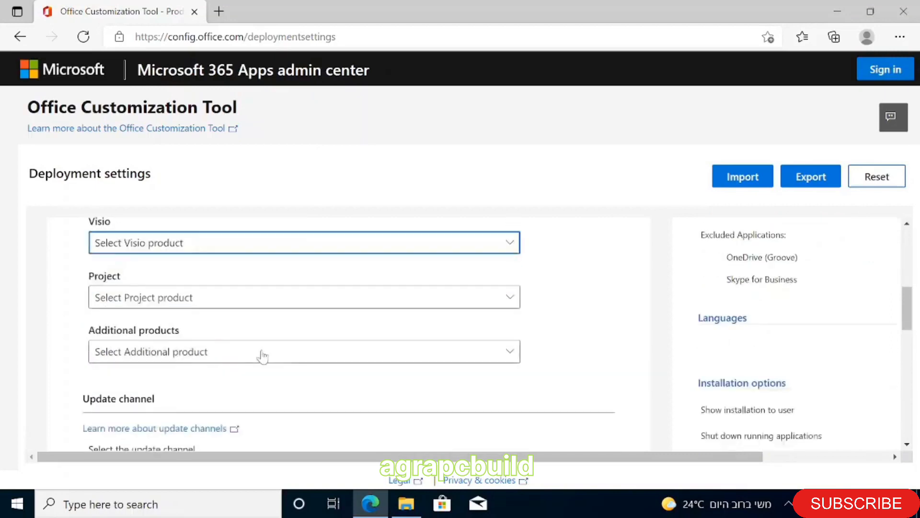
scroll(263, 356, down, 1)
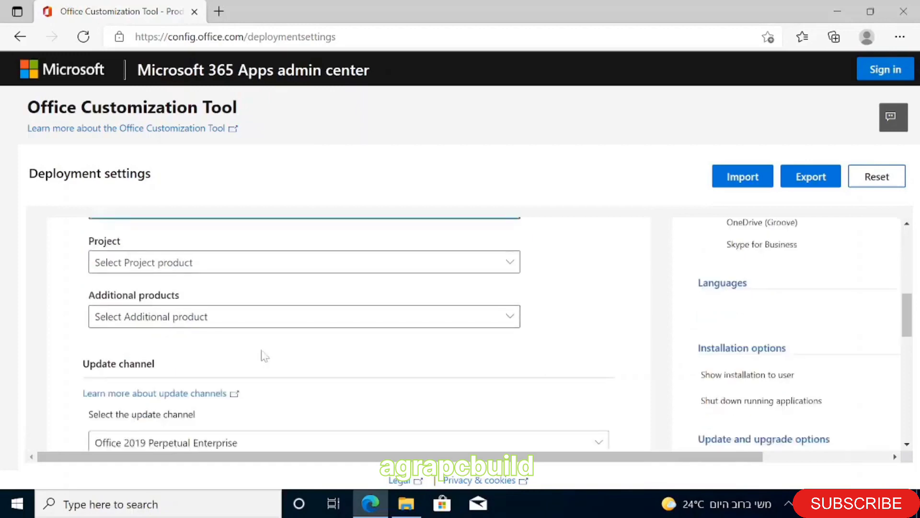
scroll(263, 355, down, 1)
scroll(265, 355, down, 3)
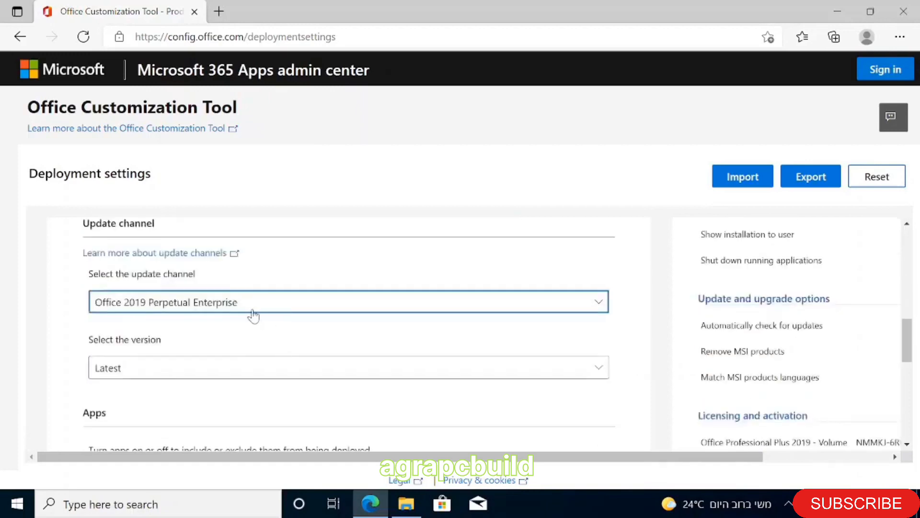
click(253, 314)
click(253, 319)
scroll(267, 366, down, 1)
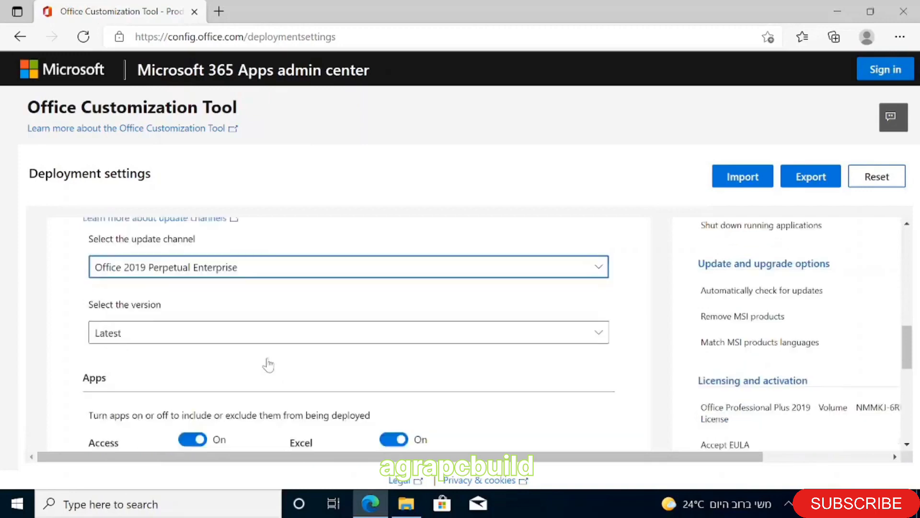
click(236, 331)
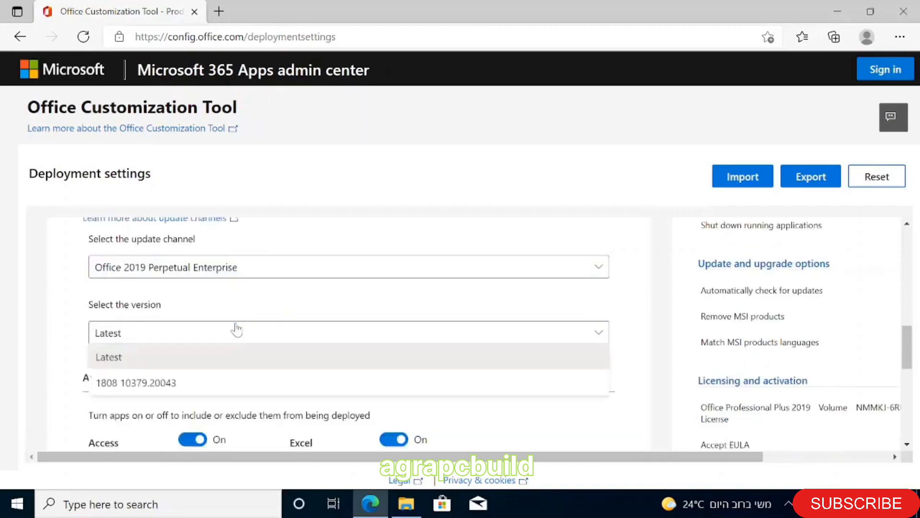
click(122, 359)
Expand the Language settings and set the primary language to English (United States)
scroll(283, 379, down, 1)
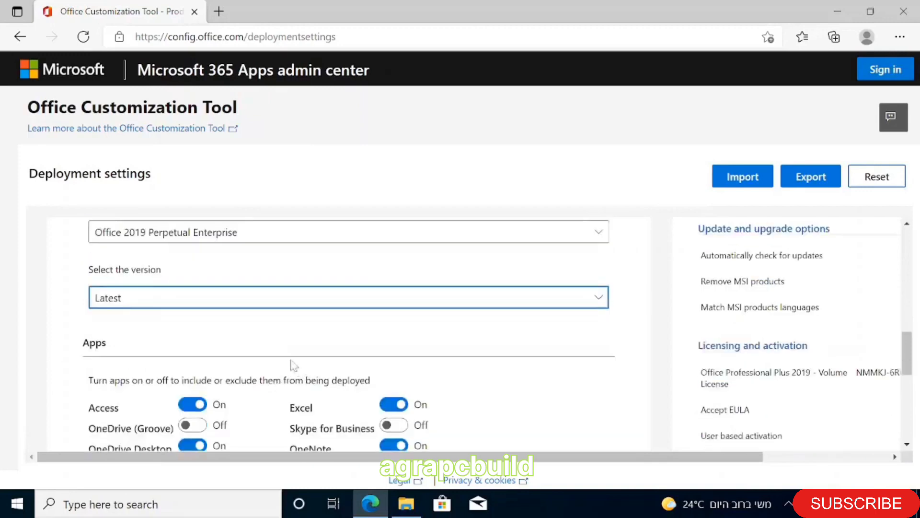
scroll(259, 338, down, 1)
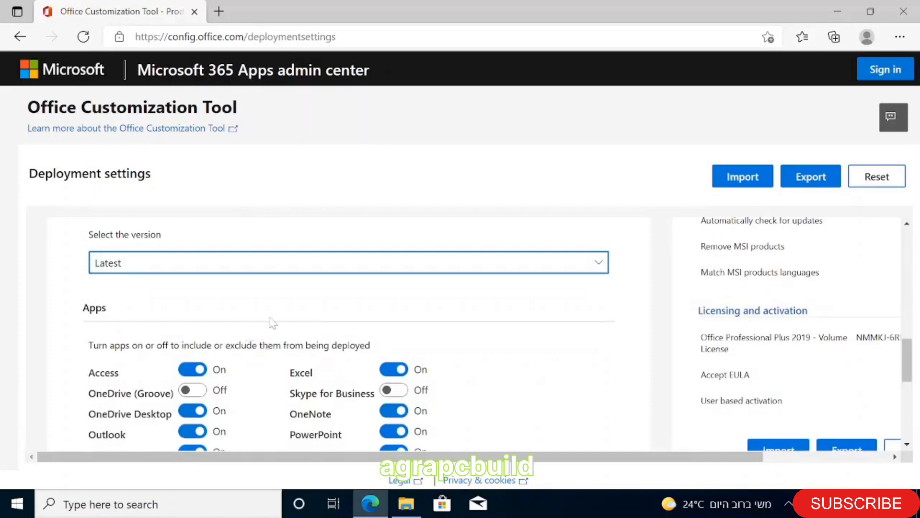
scroll(280, 322, down, 1)
scroll(278, 320, down, 1)
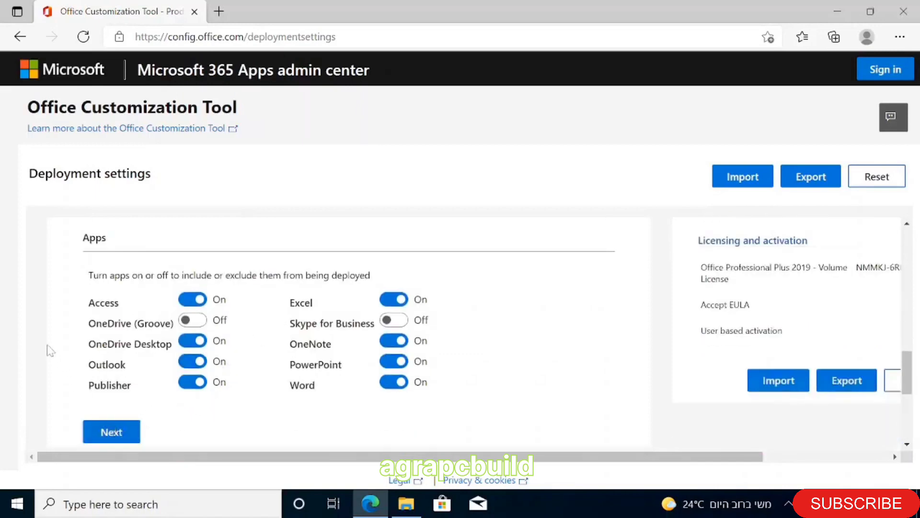
scroll(212, 407, down, 1)
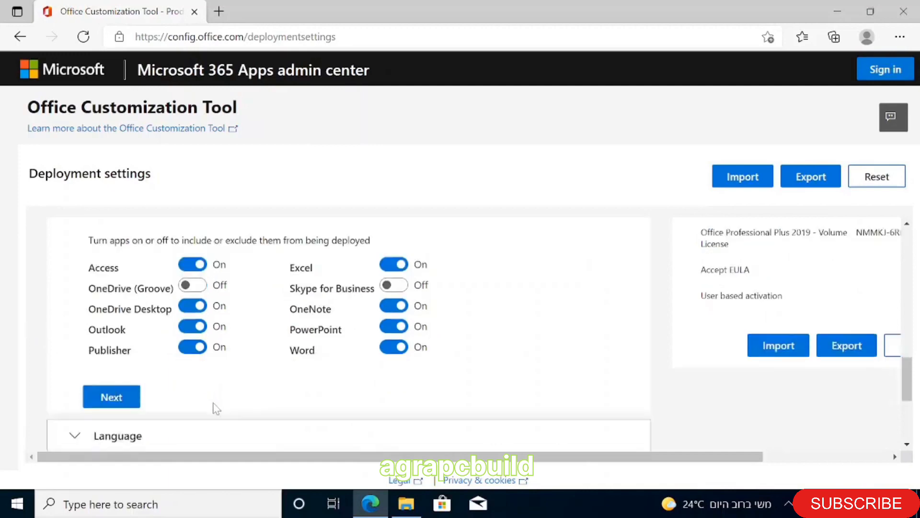
scroll(214, 409, down, 1)
scroll(214, 381, down, 1)
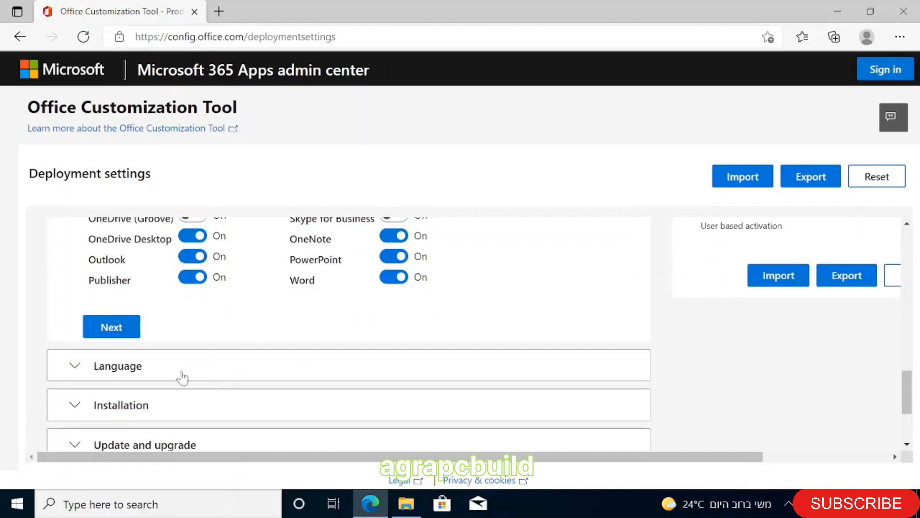
click(152, 368)
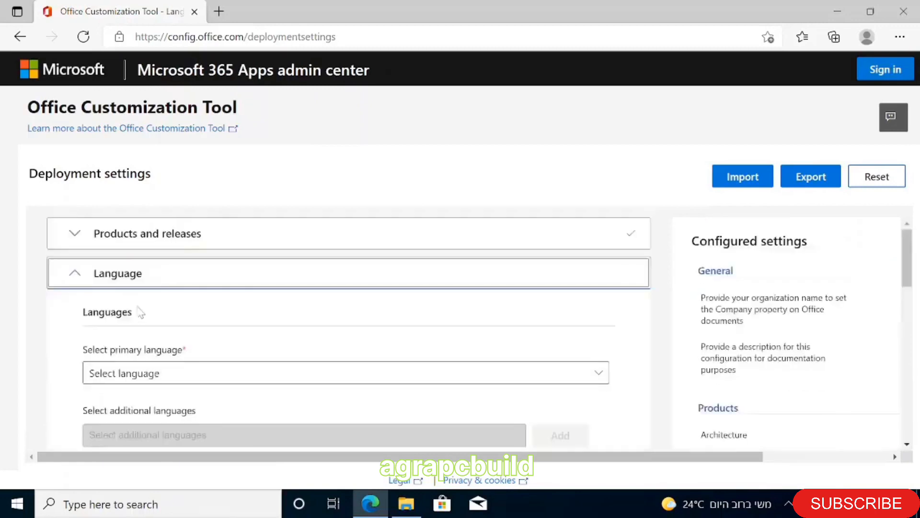
click(157, 376)
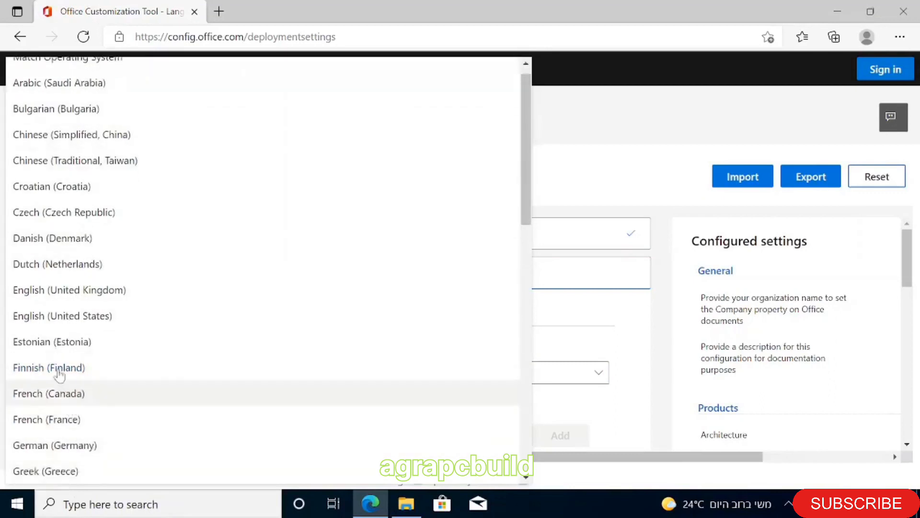
click(67, 317)
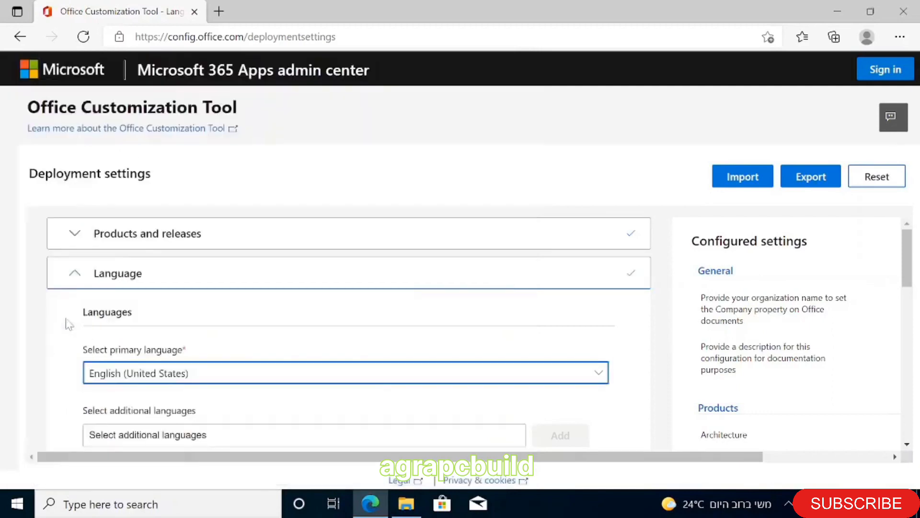
Expand the Installation settings, adding no additional languages or proofing tools
scroll(619, 411, down, 1)
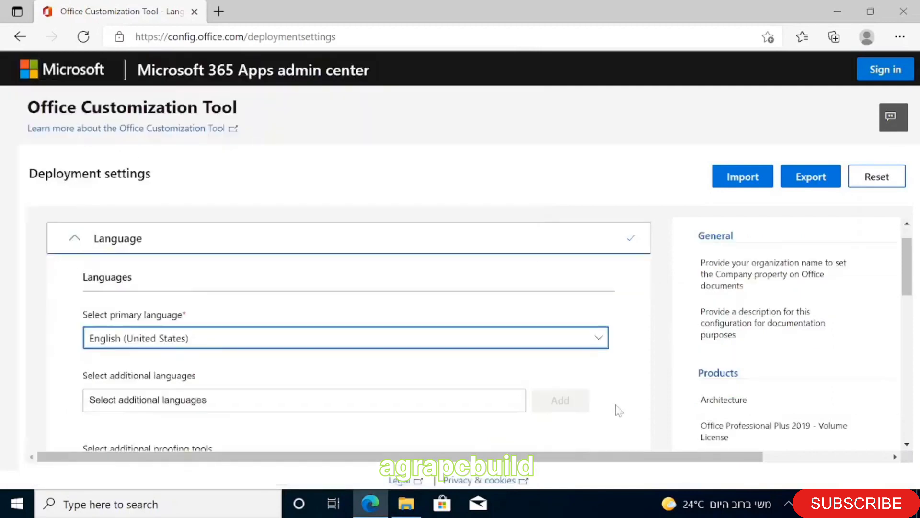
scroll(618, 410, down, 1)
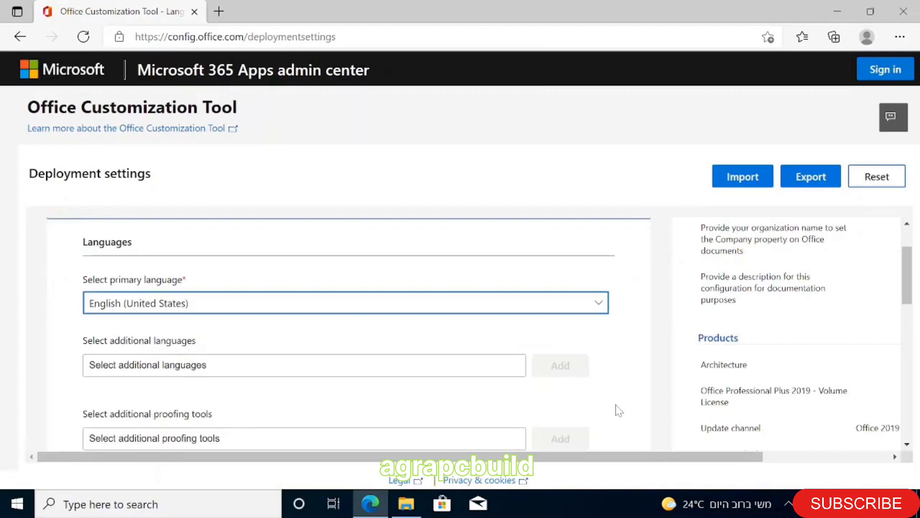
scroll(618, 411, down, 3)
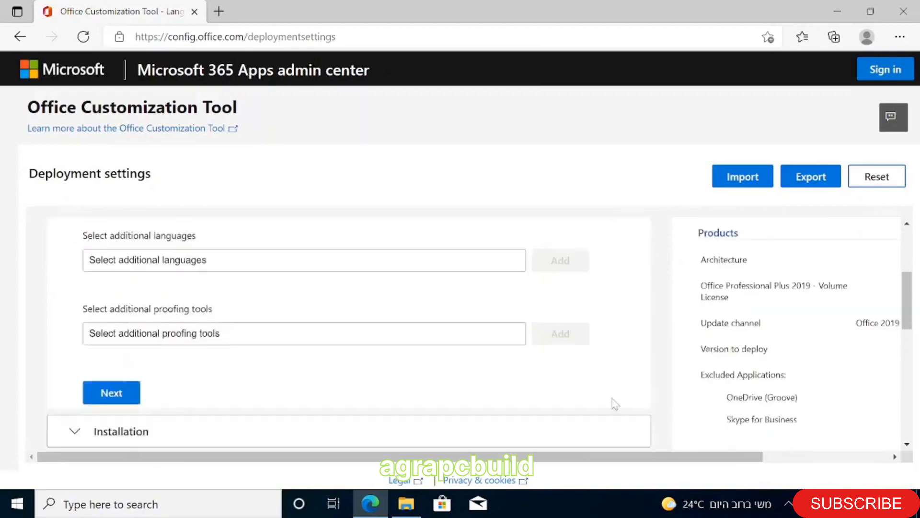
scroll(196, 374, down, 1)
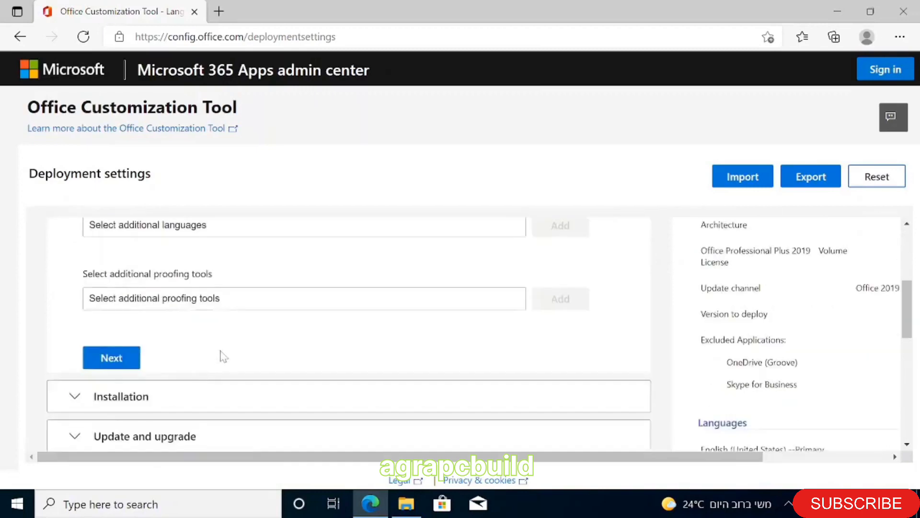
scroll(221, 357, down, 1)
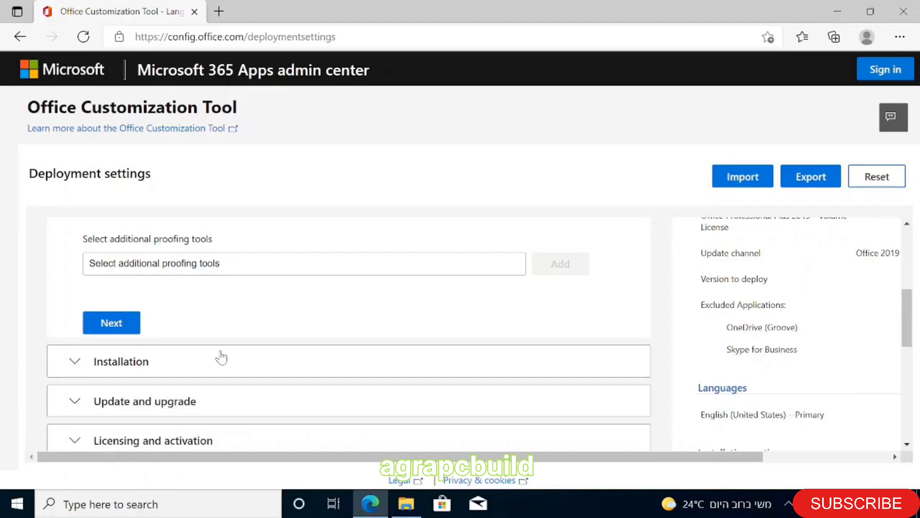
click(159, 370)
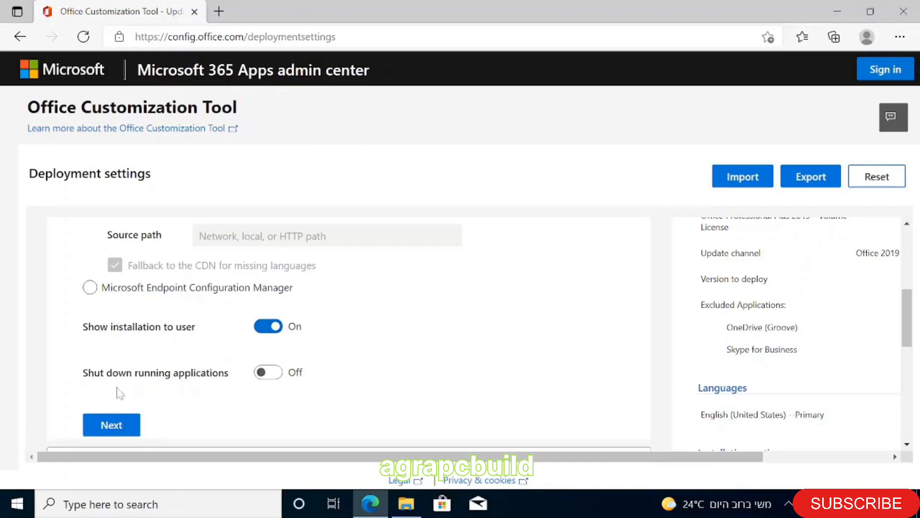
Expand the Update and upgrade settings, keep automatic update checks and MSI uninstallation on, and continue to Licensing and activation
scroll(383, 360, down, 3)
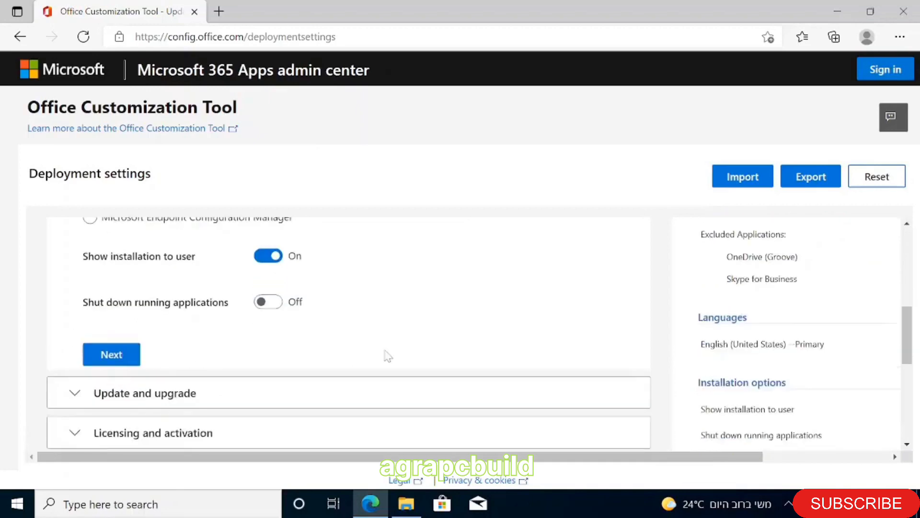
click(183, 358)
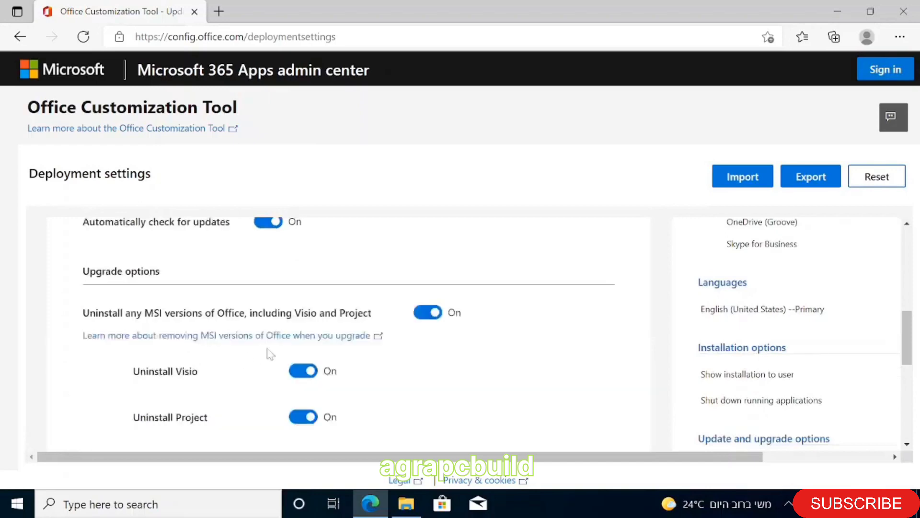
scroll(289, 342, down, 2)
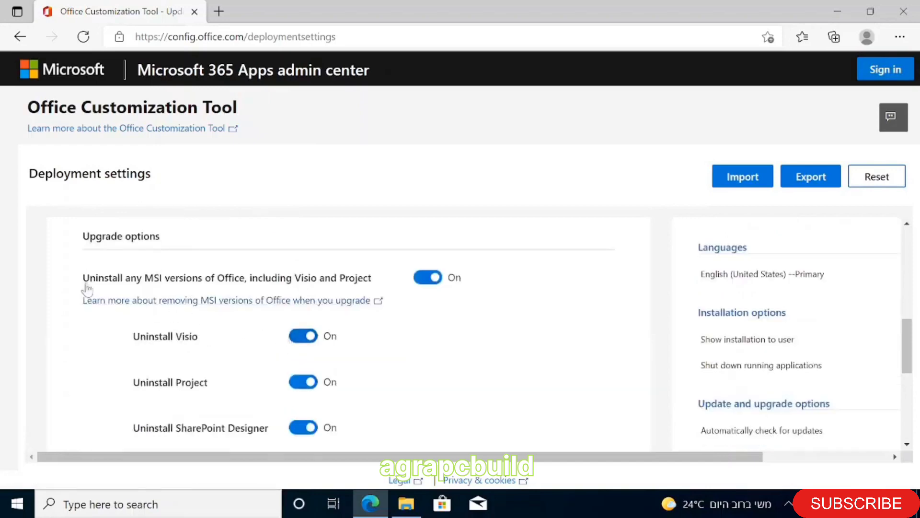
scroll(233, 314, down, 3)
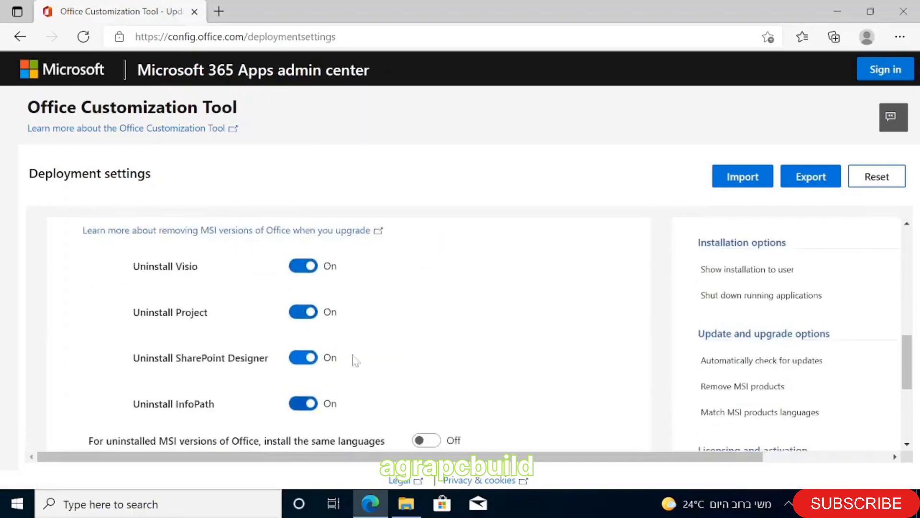
scroll(243, 330, down, 2)
scroll(132, 259, up, 3)
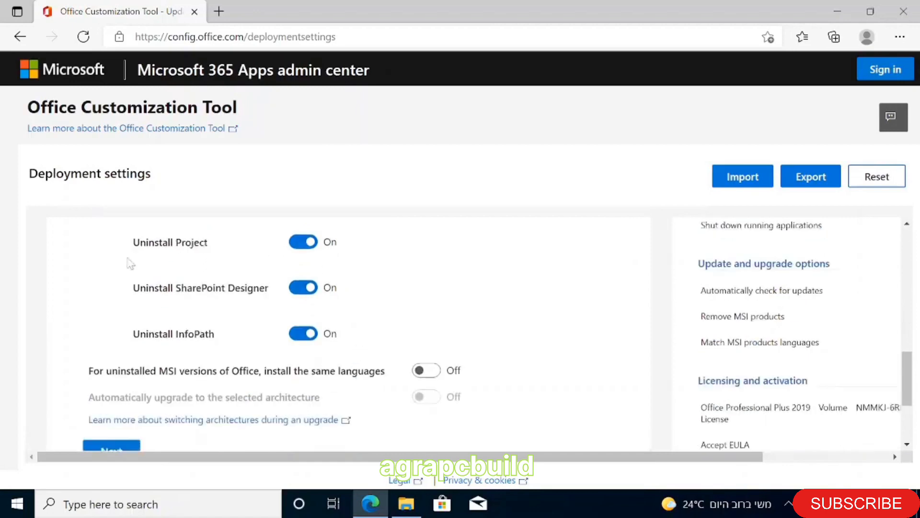
scroll(142, 274, up, 3)
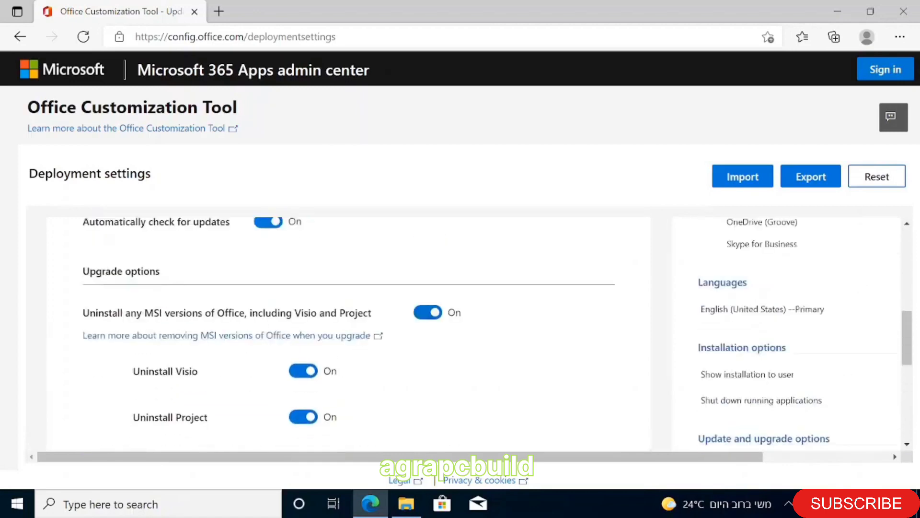
scroll(197, 295, up, 1)
scroll(119, 302, up, 1)
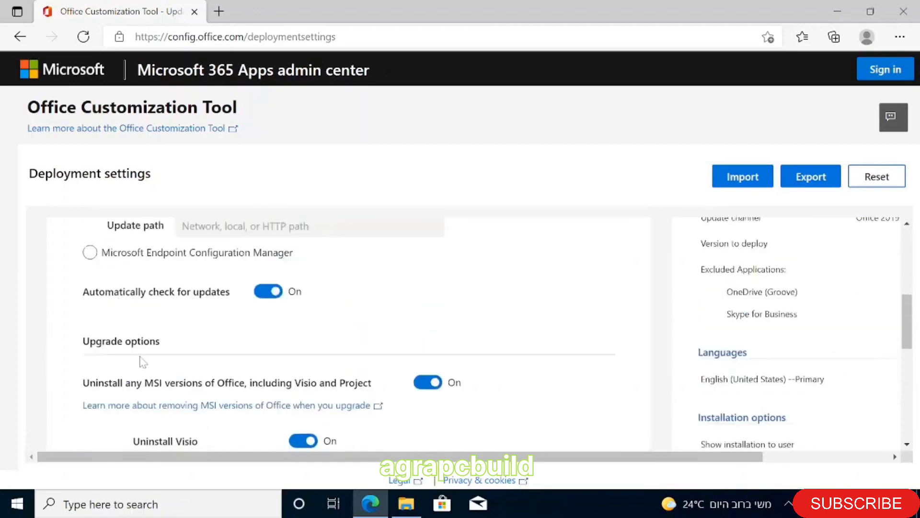
scroll(121, 344, down, 10)
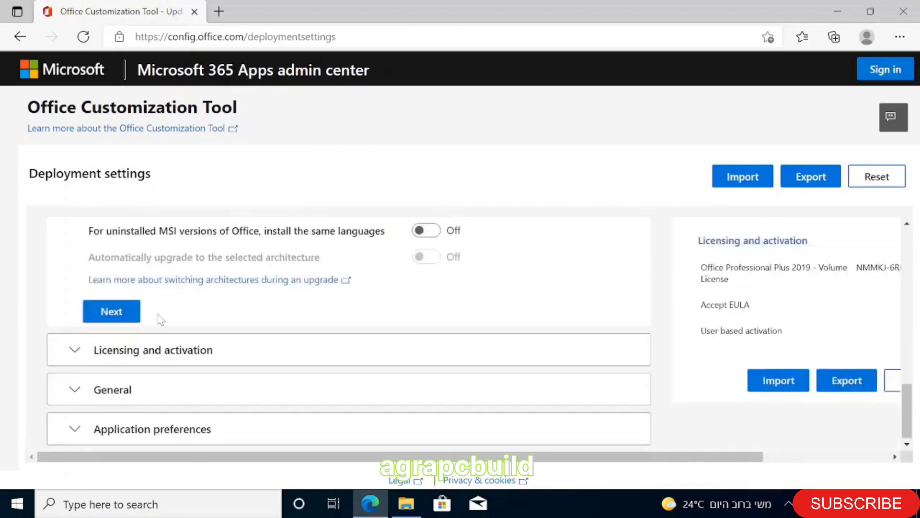
click(115, 312)
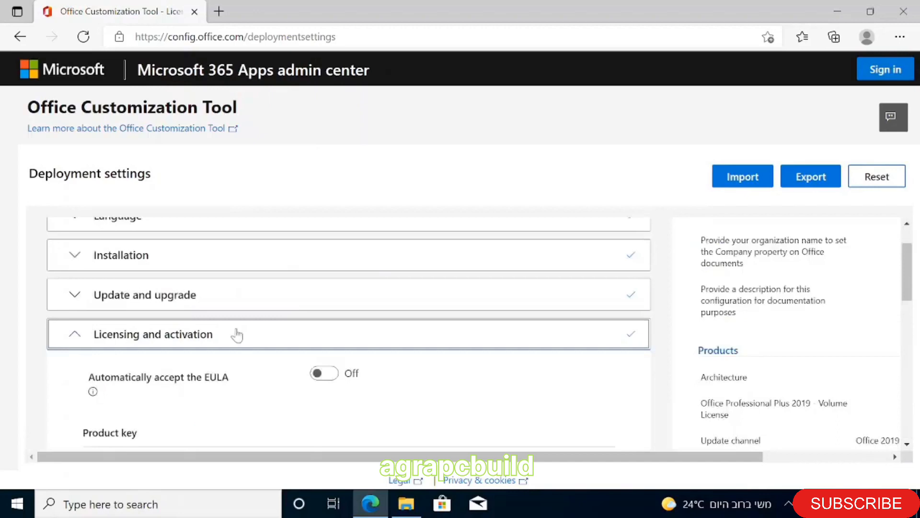
Keep KMS licensing and user-based activation with automatic EULA acceptance off, and continue to the General settings
scroll(250, 399, down, 2)
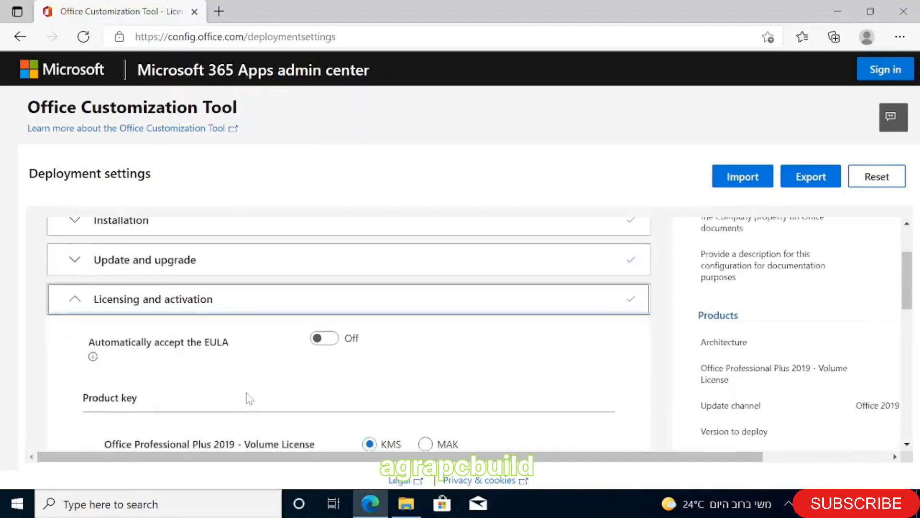
scroll(250, 398, down, 1)
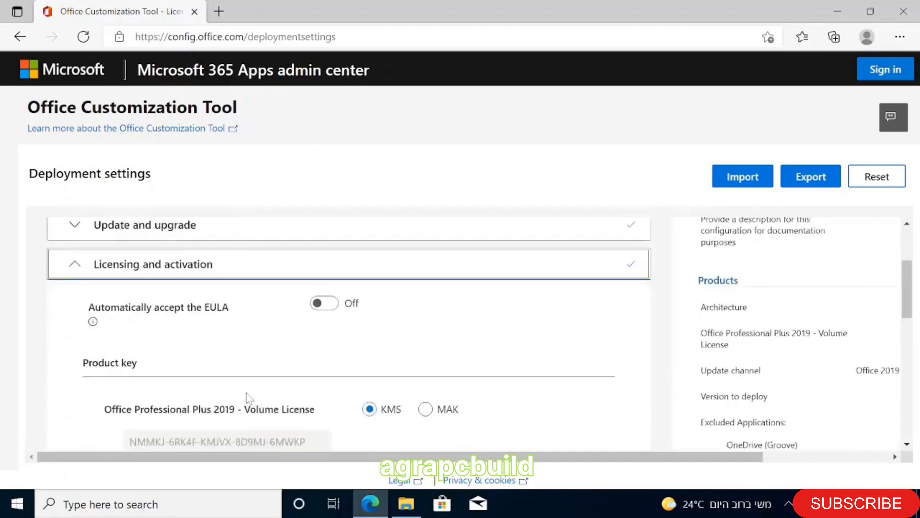
scroll(271, 373, down, 4)
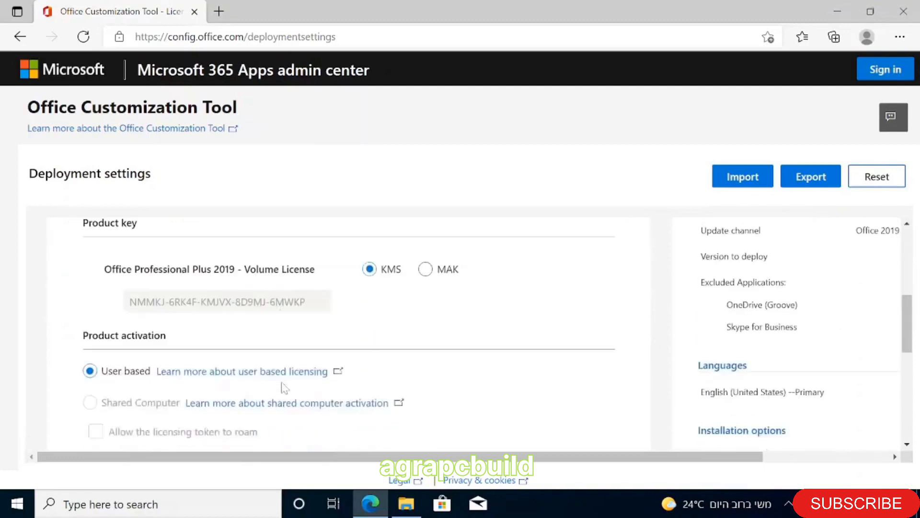
scroll(306, 389, down, 1)
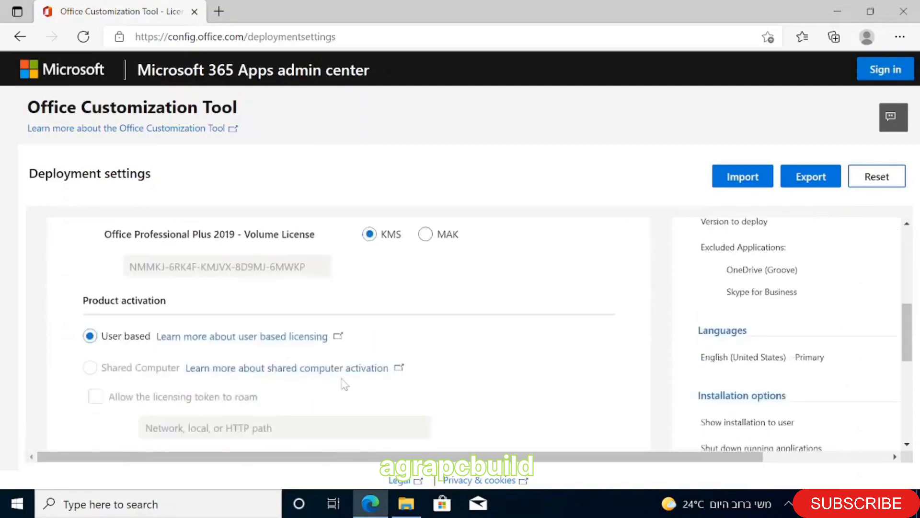
scroll(344, 383, down, 4)
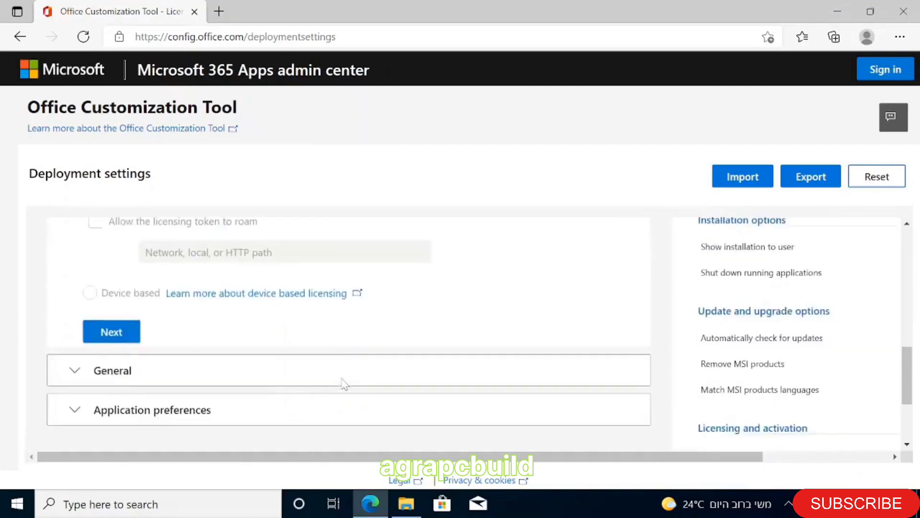
click(108, 331)
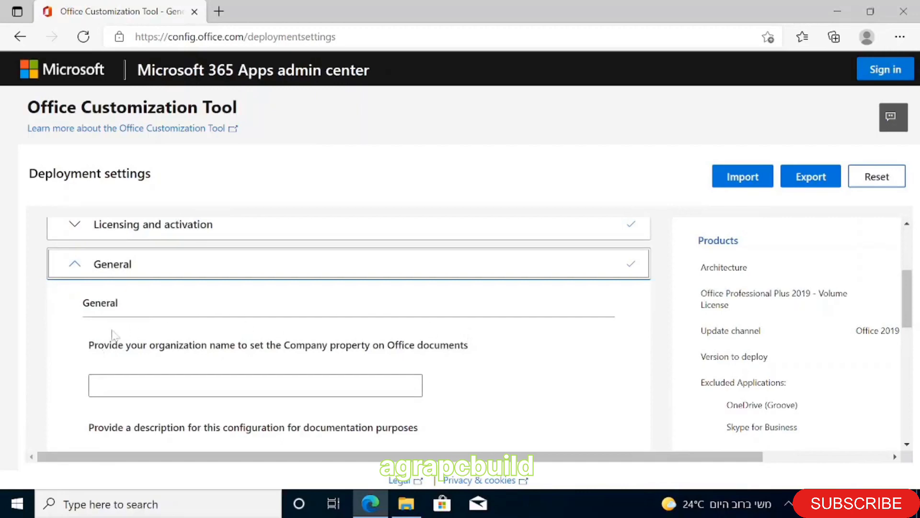
Leave the organization name and configuration description blank and continue to the Application preferences
scroll(123, 376, down, 3)
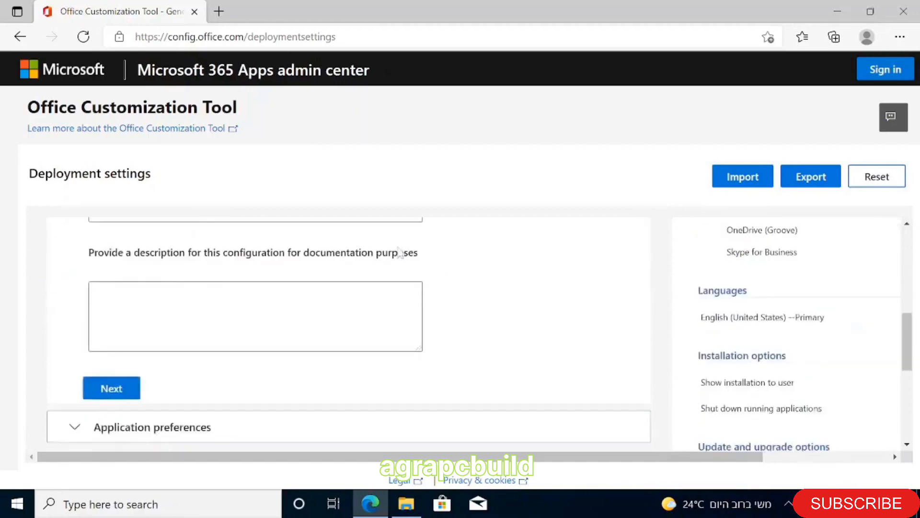
scroll(72, 252, down, 1)
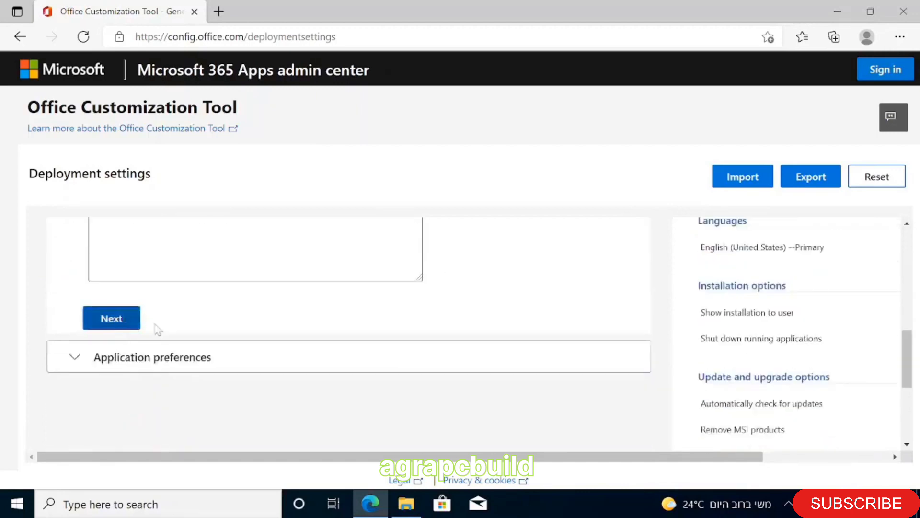
click(230, 344)
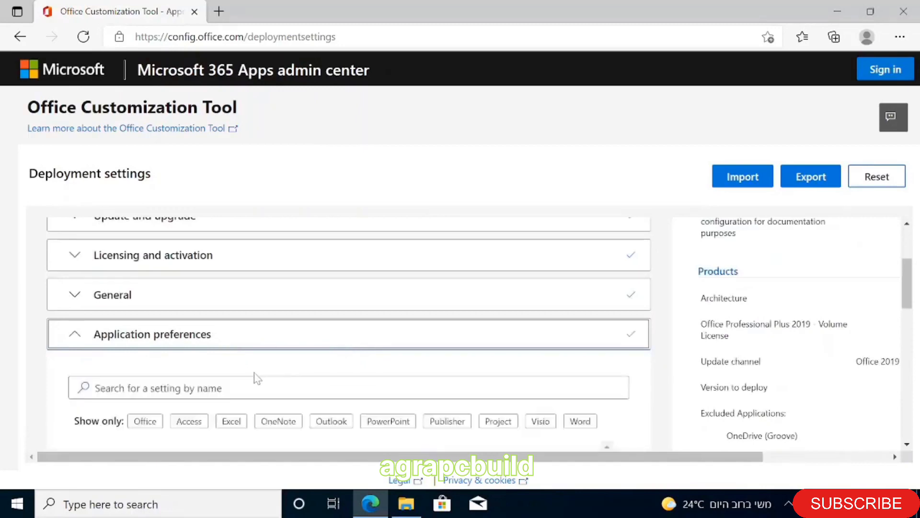
Look through the application preferences, leave them all at their defaults, and finish the deployment configuration
scroll(258, 378, down, 2)
scroll(257, 378, down, 1)
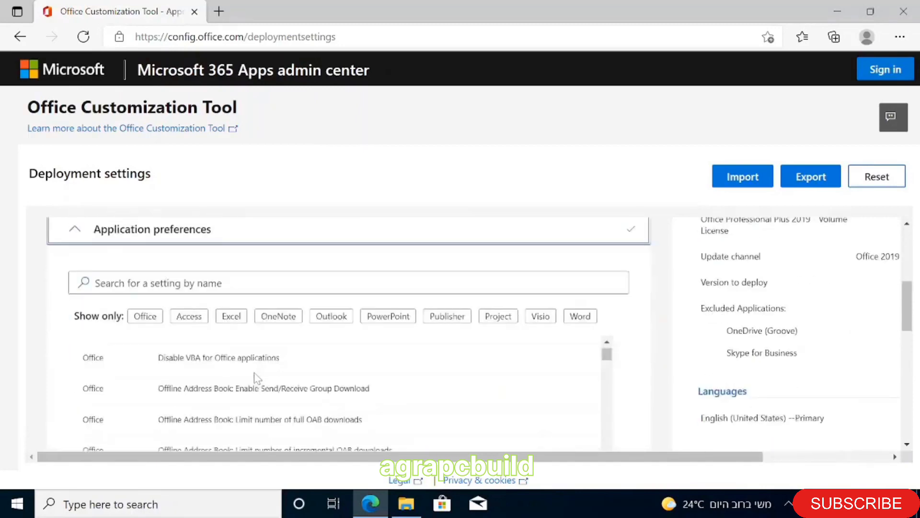
scroll(257, 378, up, 1)
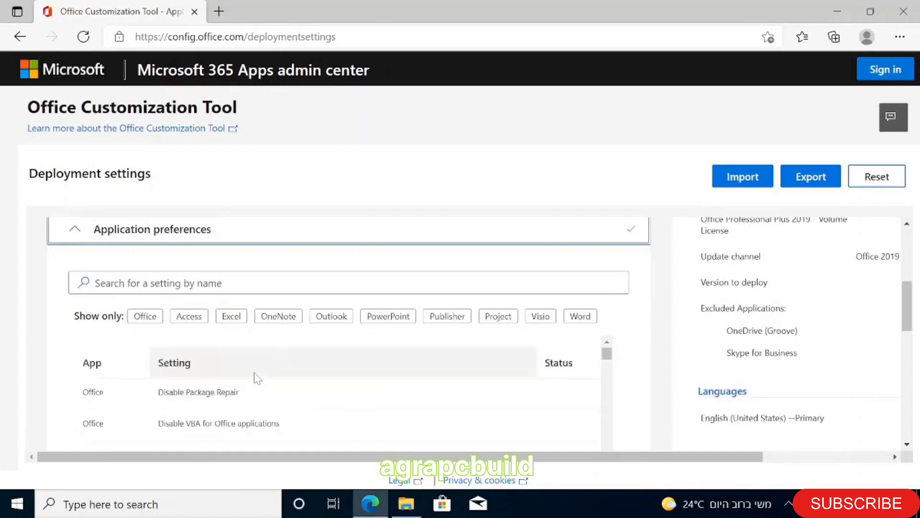
scroll(257, 378, down, 8)
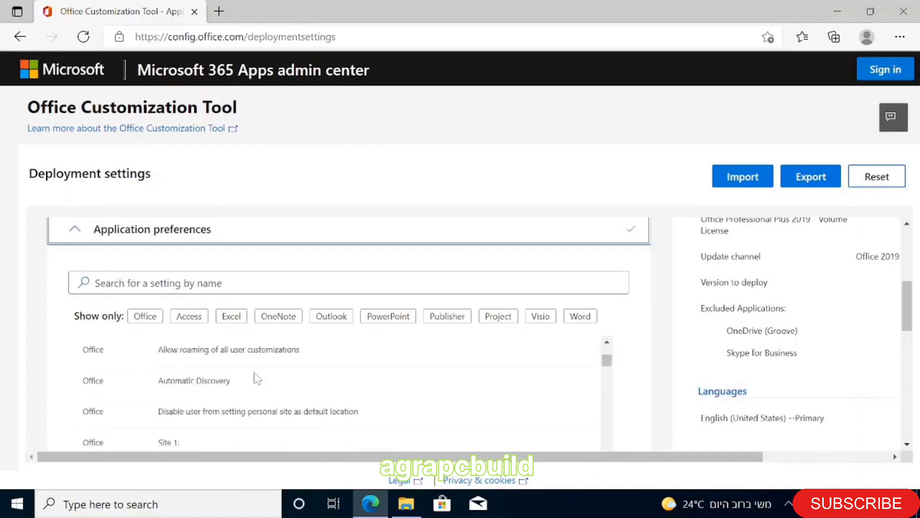
scroll(257, 378, down, 10)
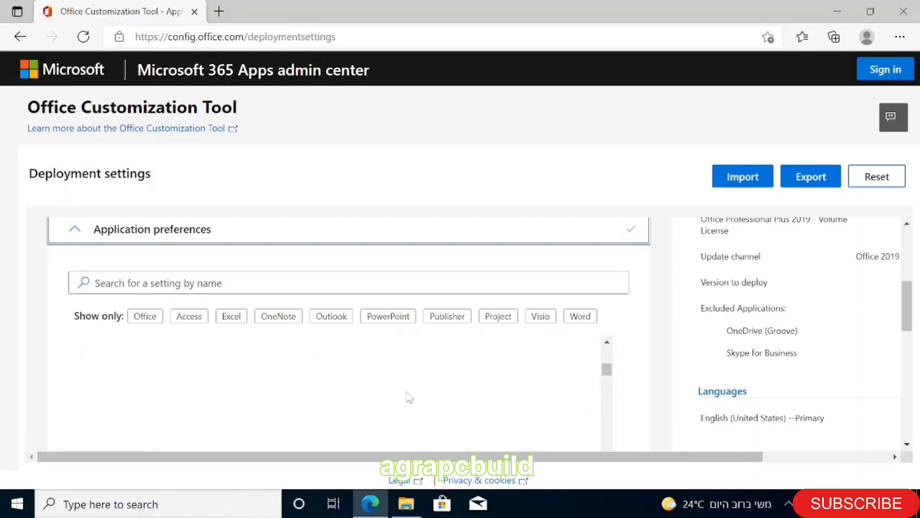
scroll(627, 382, down, 5)
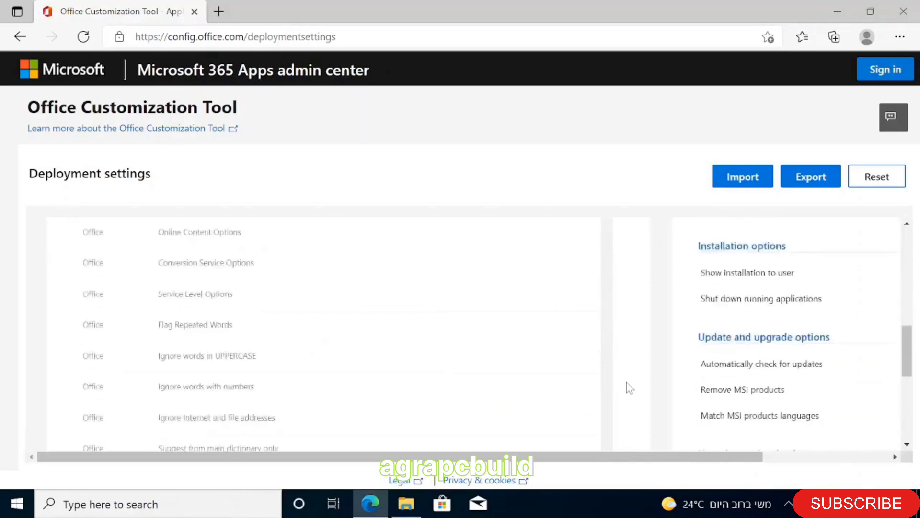
scroll(629, 387, down, 8)
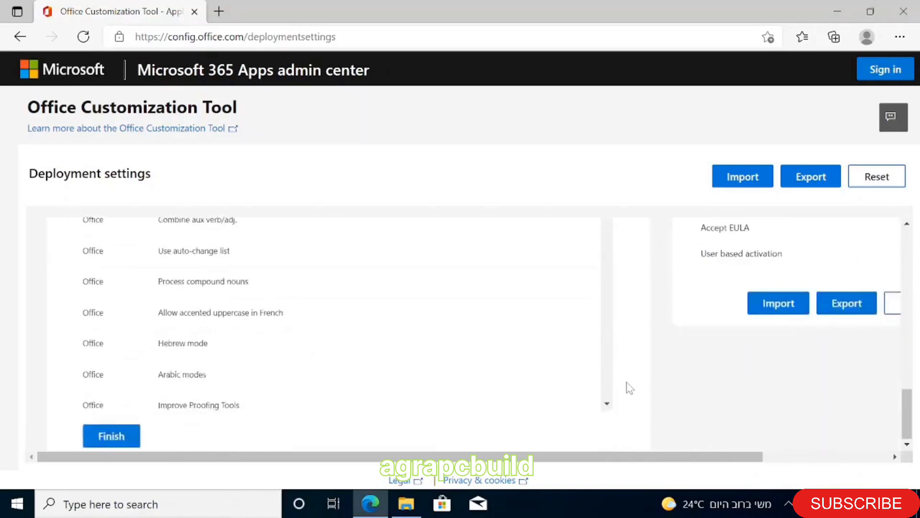
click(114, 439)
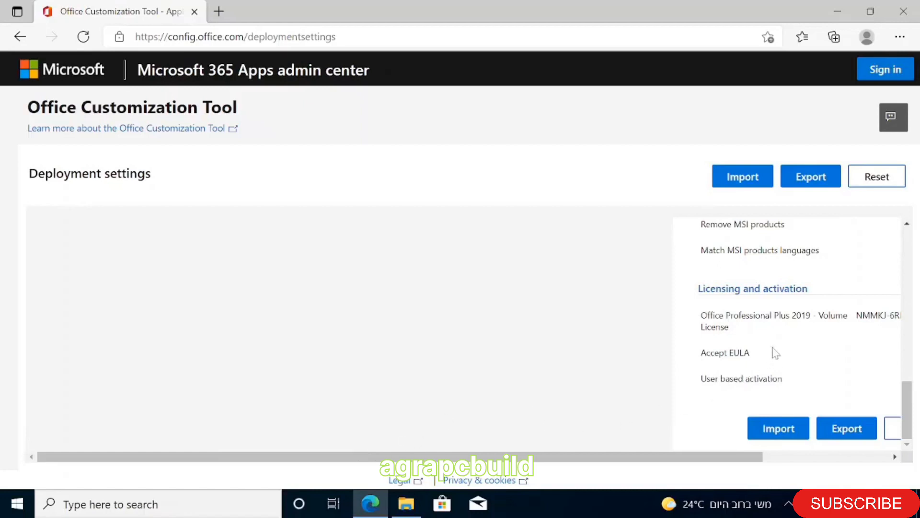
Review the configured settings summary, covering products, languages, installation, update and upgrade, and licensing and activation
scroll(786, 356, up, 3)
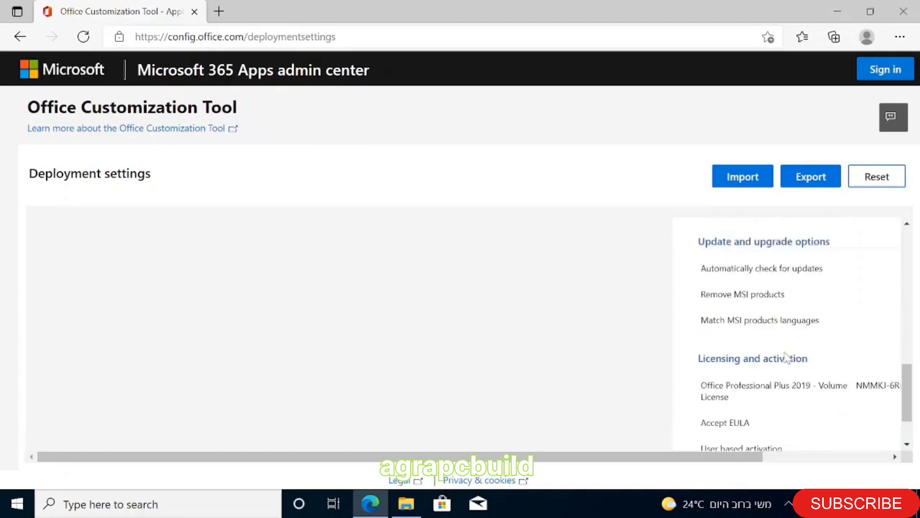
scroll(786, 357, up, 5)
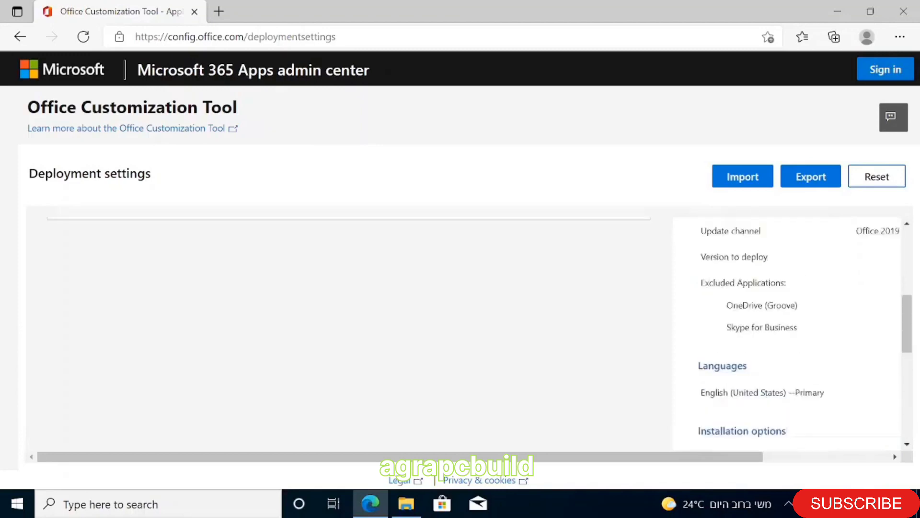
scroll(792, 353, up, 5)
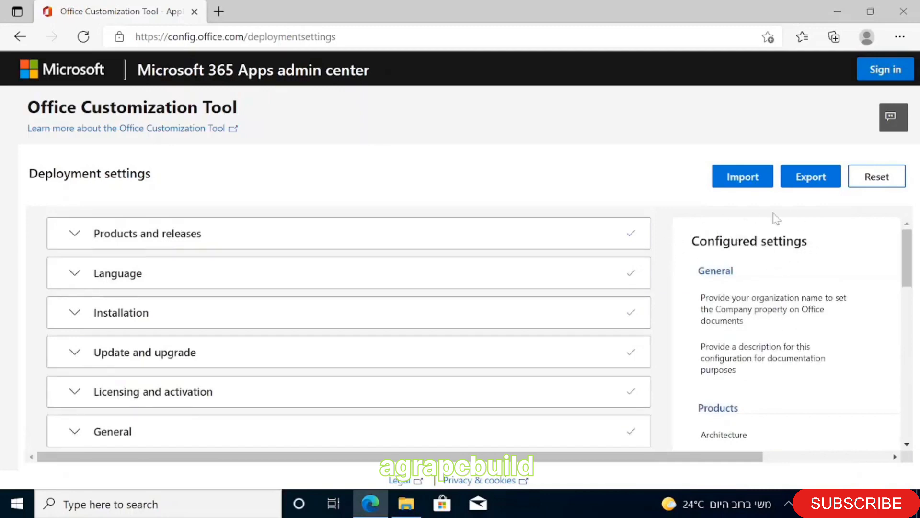
scroll(732, 302, down, 5)
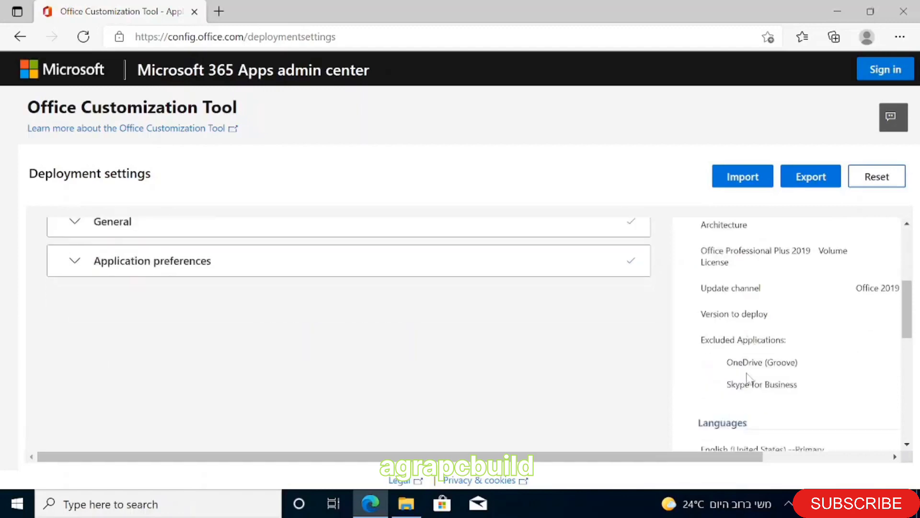
scroll(738, 375, down, 5)
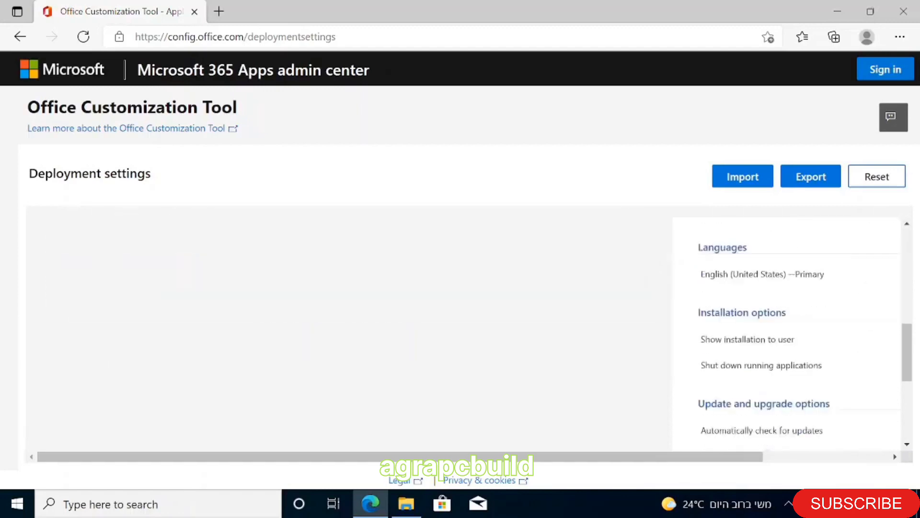
scroll(749, 381, down, 1)
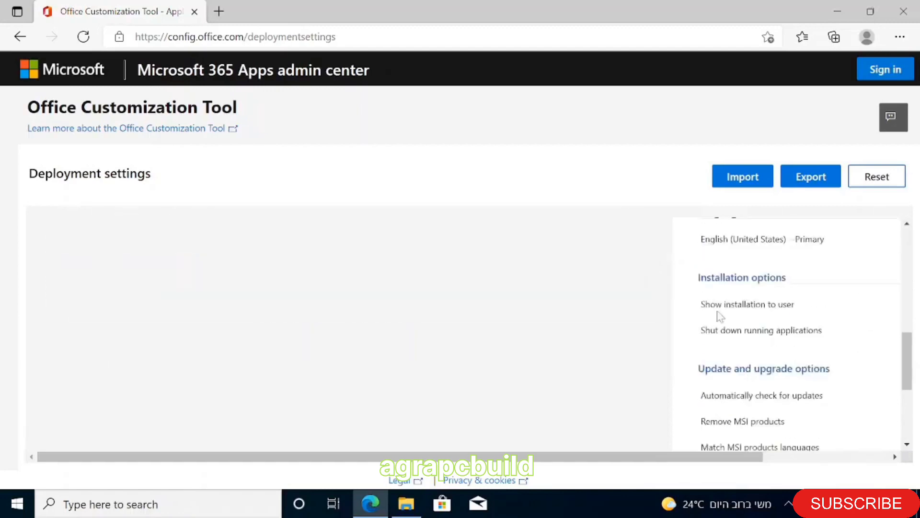
scroll(781, 322, down, 1)
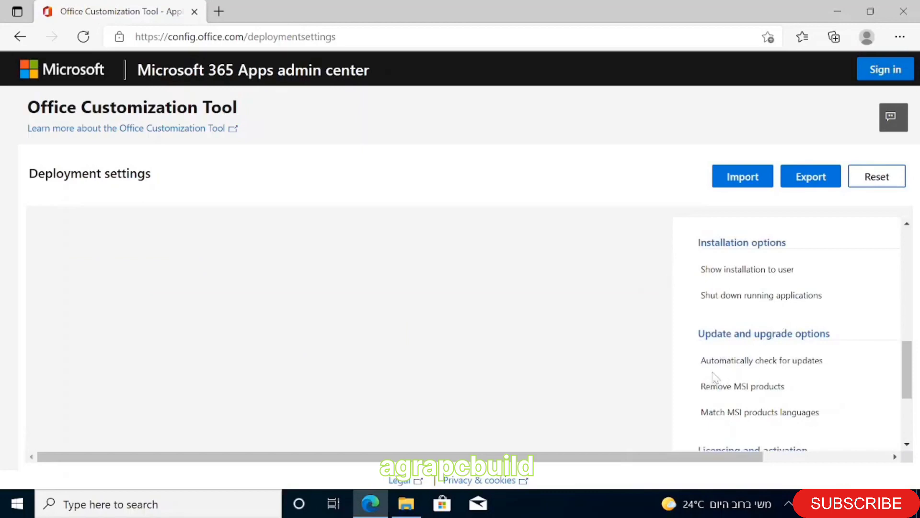
scroll(752, 391, down, 1)
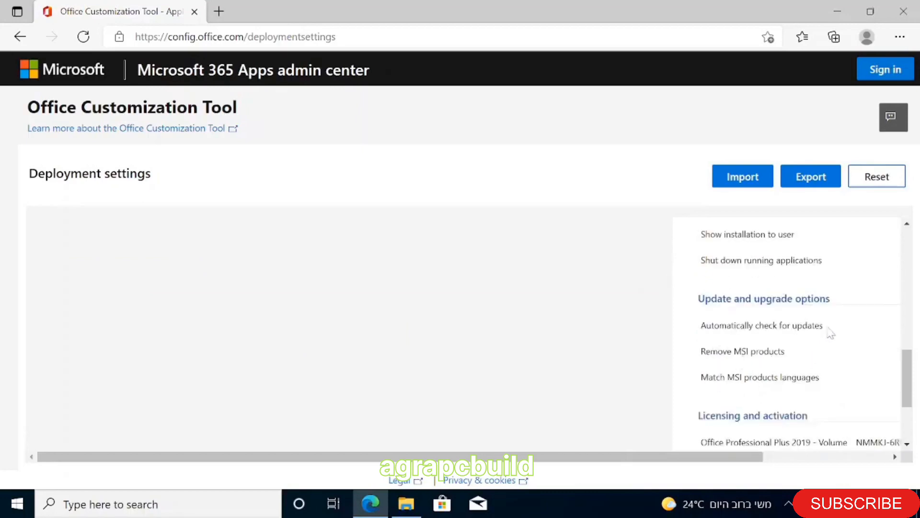
scroll(757, 367, down, 2)
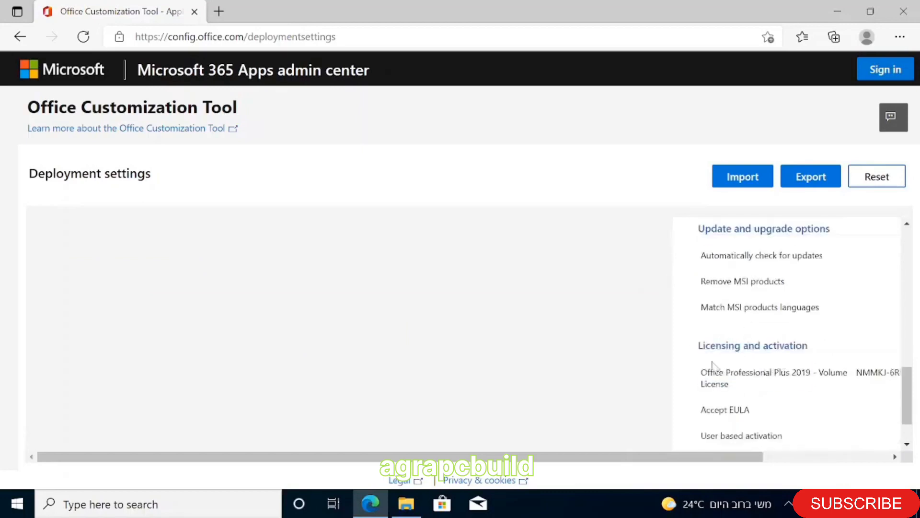
scroll(717, 367, down, 2)
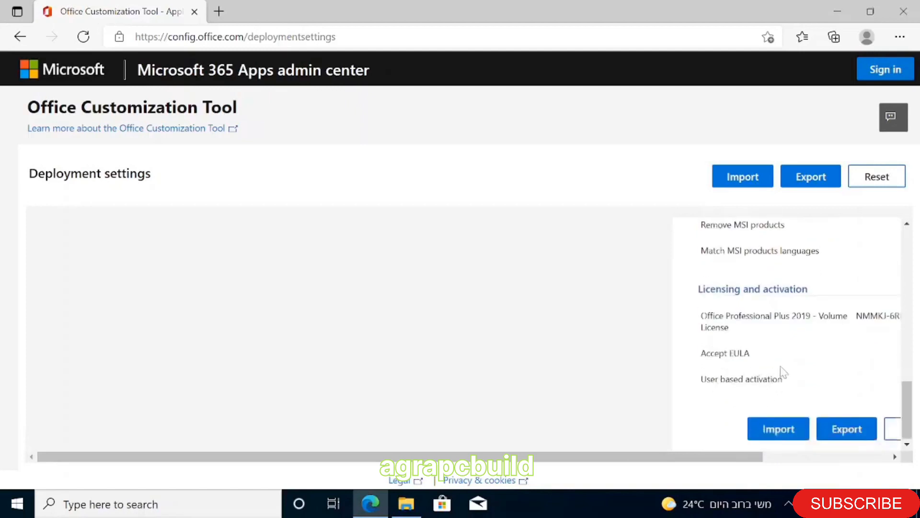
Start exporting the deployment configuration and choose Keep Current Settings as the default file format
scroll(780, 371, up, 8)
scroll(779, 357, up, 5)
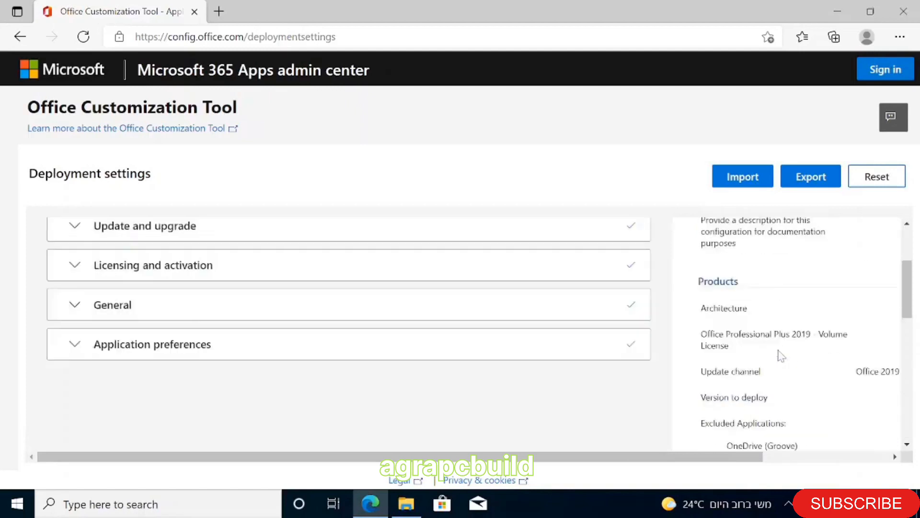
click(817, 183)
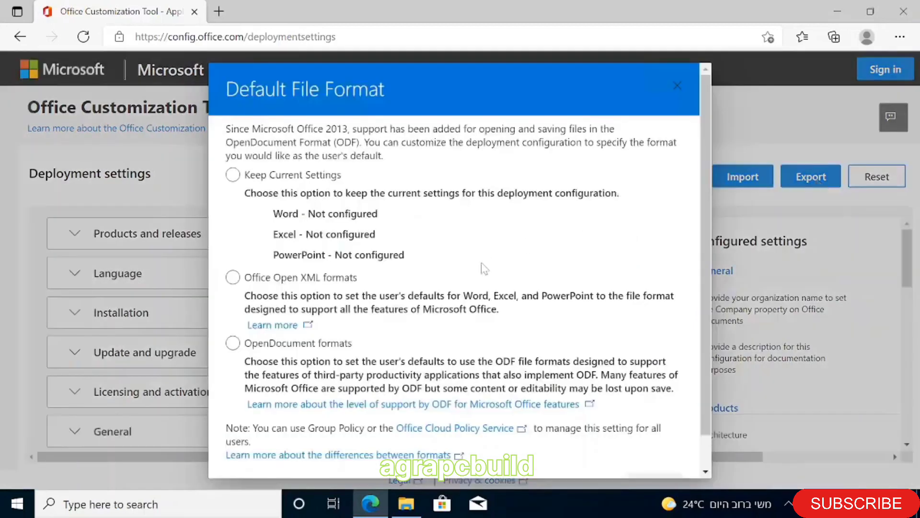
click(274, 179)
scroll(389, 254, down, 1)
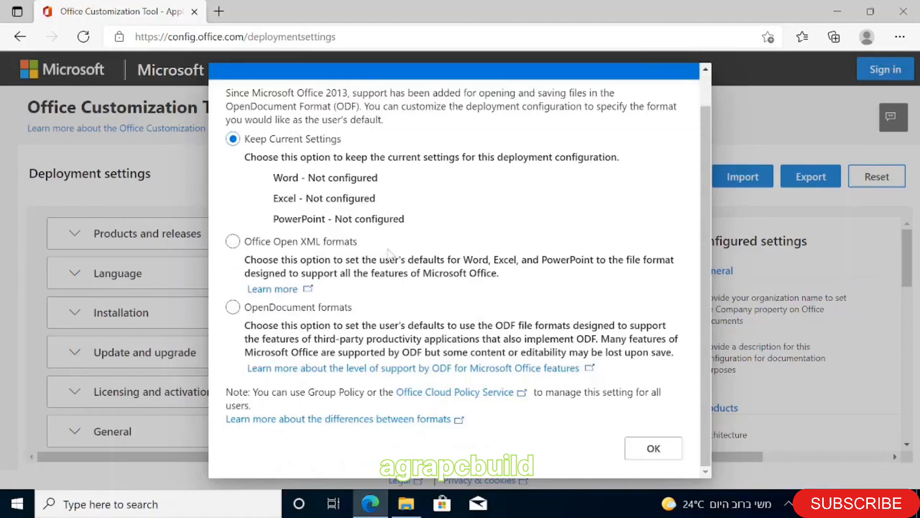
scroll(436, 231, up, 1)
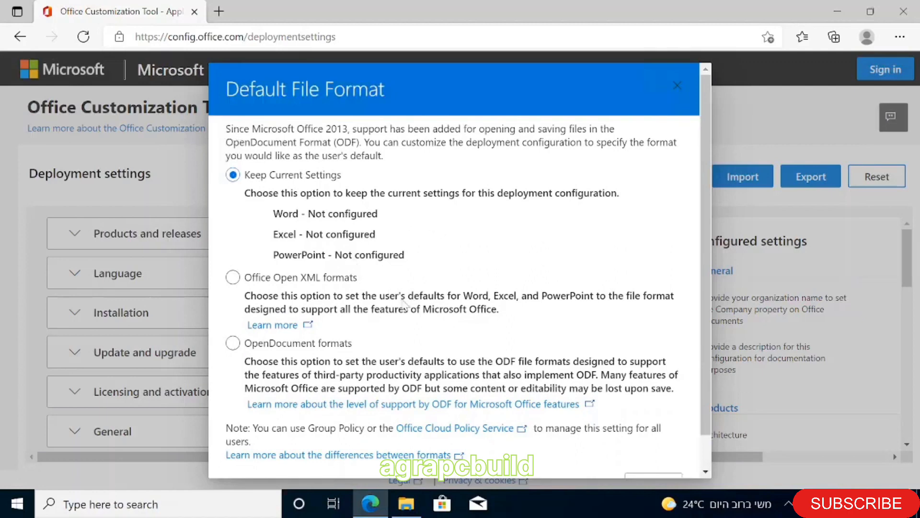
scroll(453, 287, down, 1)
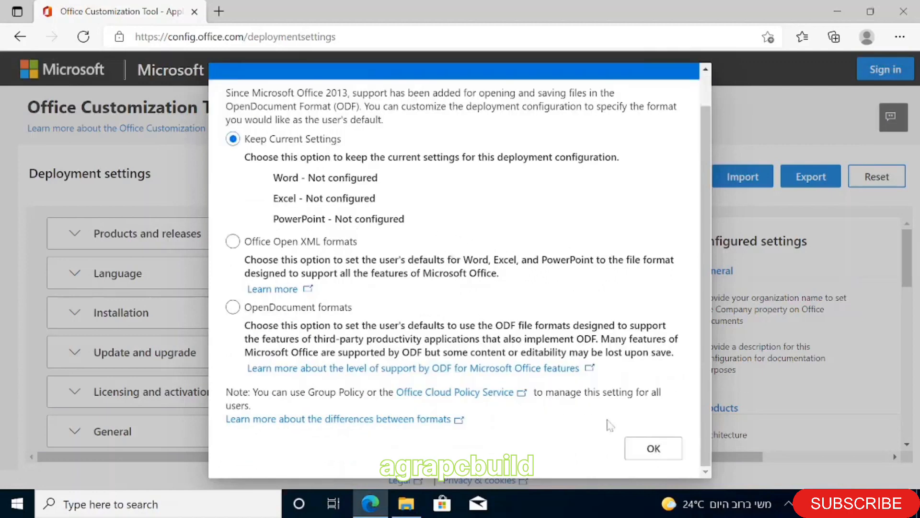
click(654, 448)
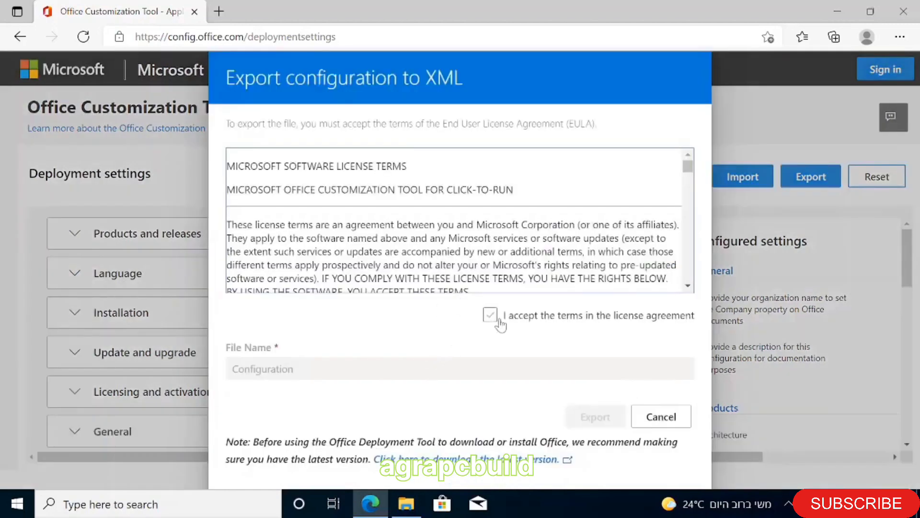
Accept the license agreement, export the configuration under the file name Configuration, and keep the downloaded XML file
click(498, 318)
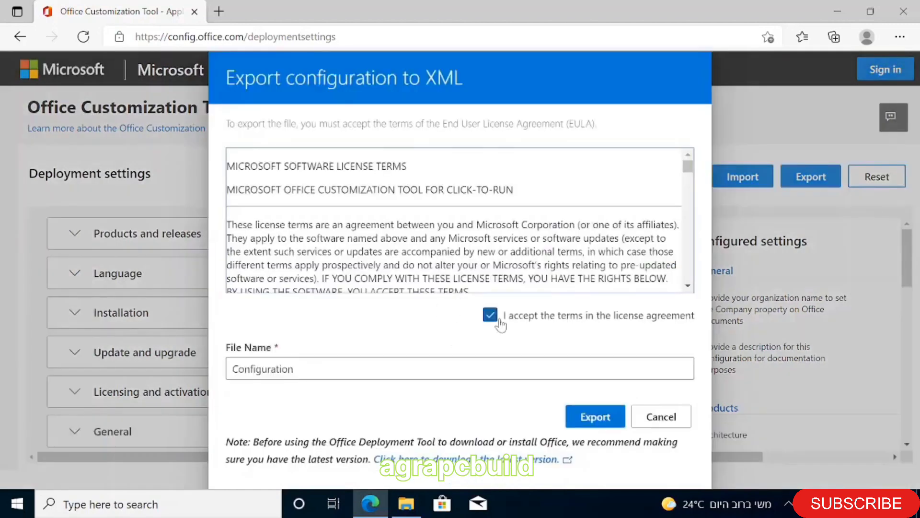
click(600, 419)
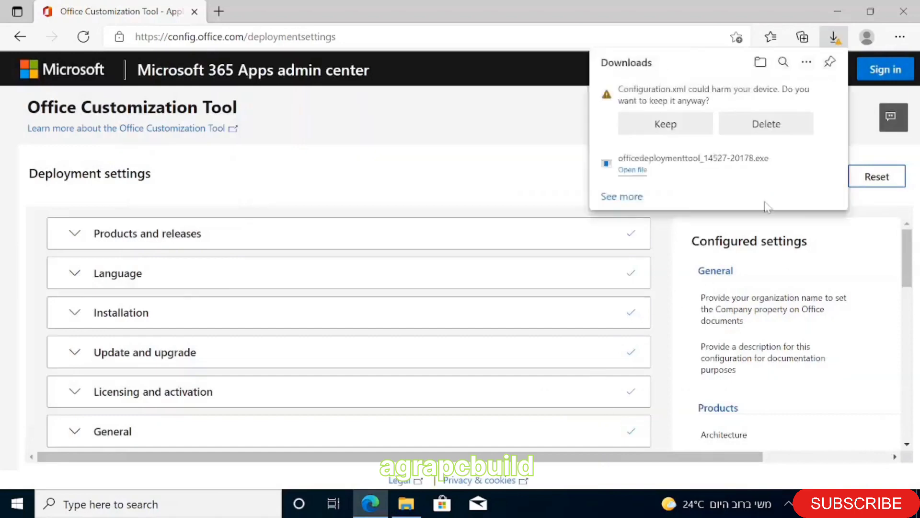
click(666, 124)
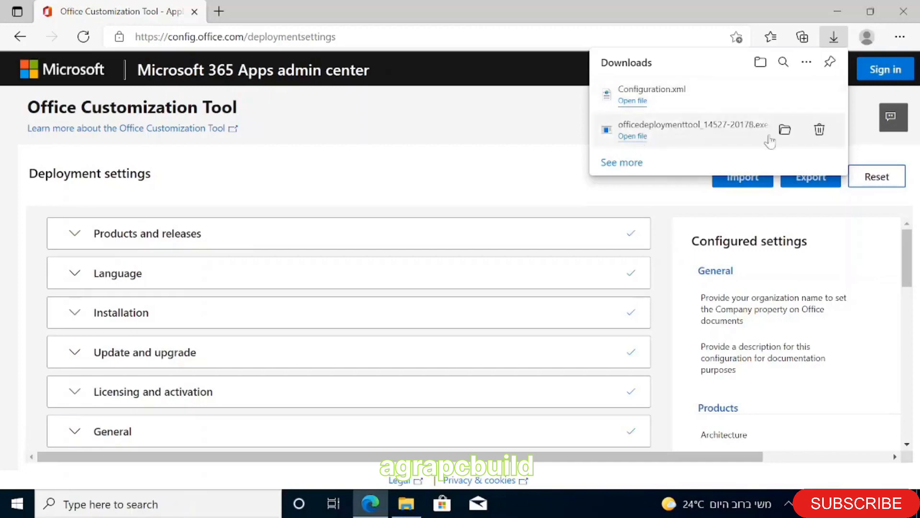
Show the downloaded Office Deployment Tool in File Explorer and create a folder named Office 2019 in Downloads
click(784, 130)
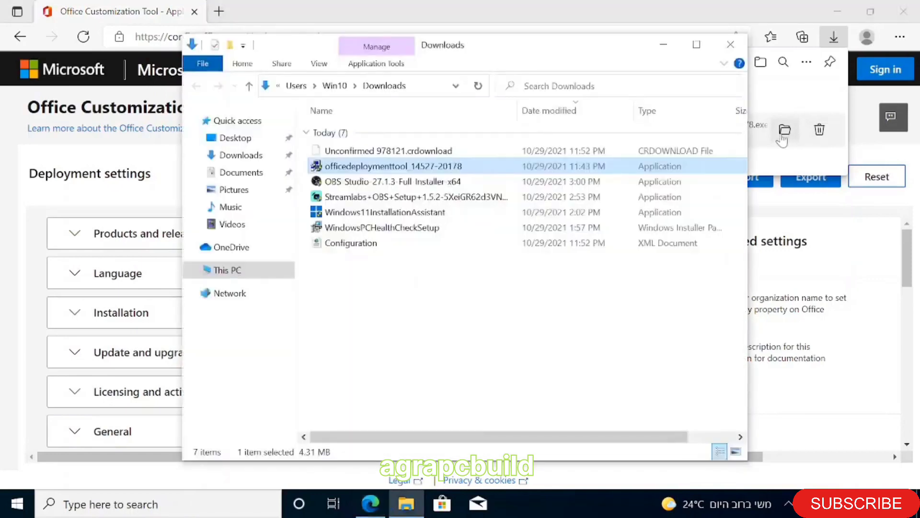
right_click(485, 284)
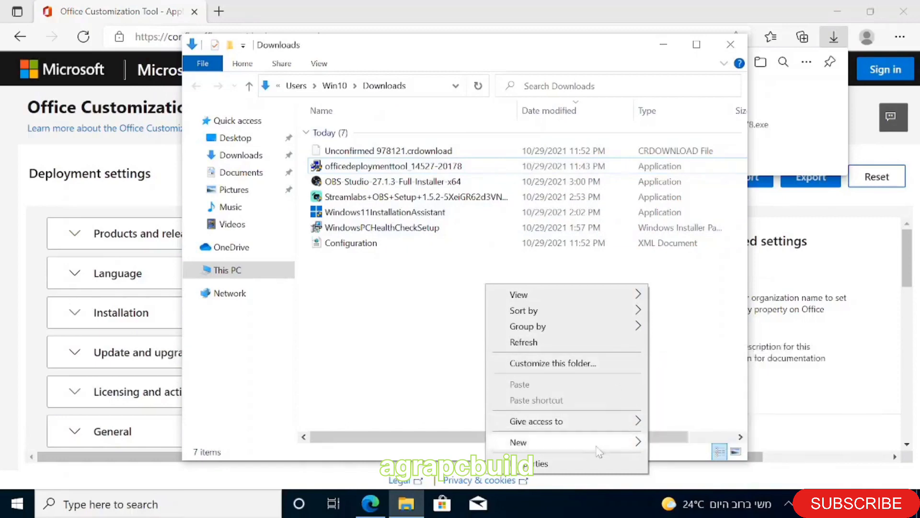
mouse_move(599, 442)
click(712, 355)
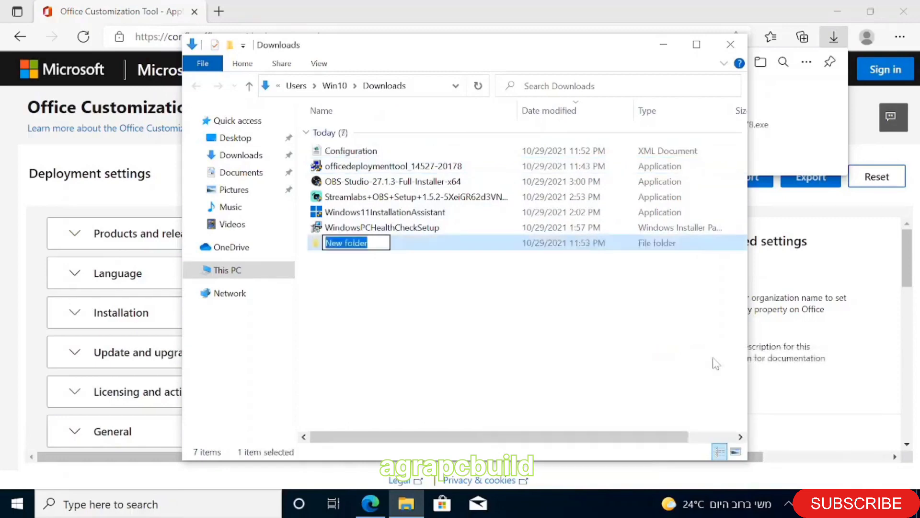
text(Off)
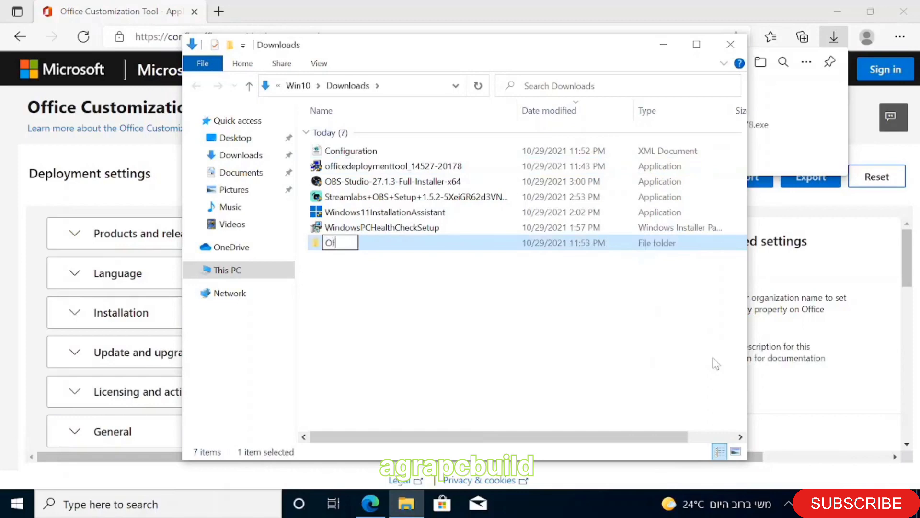
text(ice 2019)
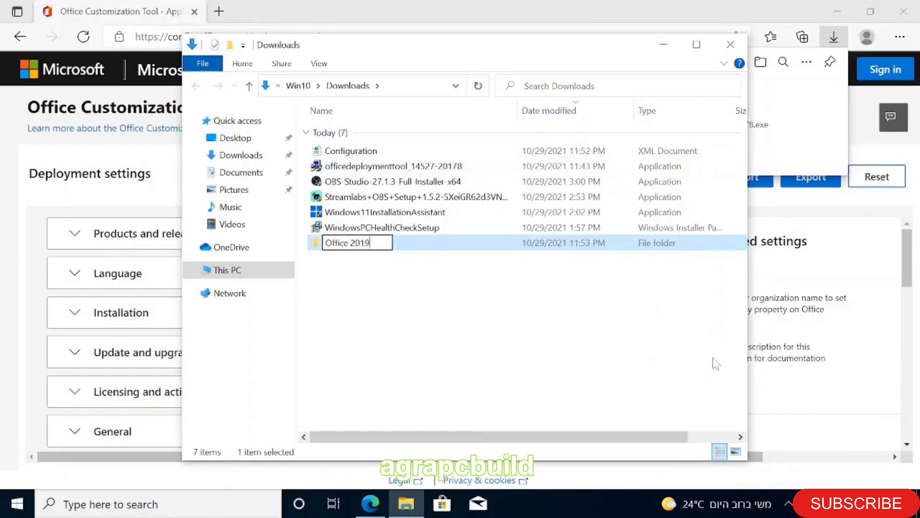
click(451, 341)
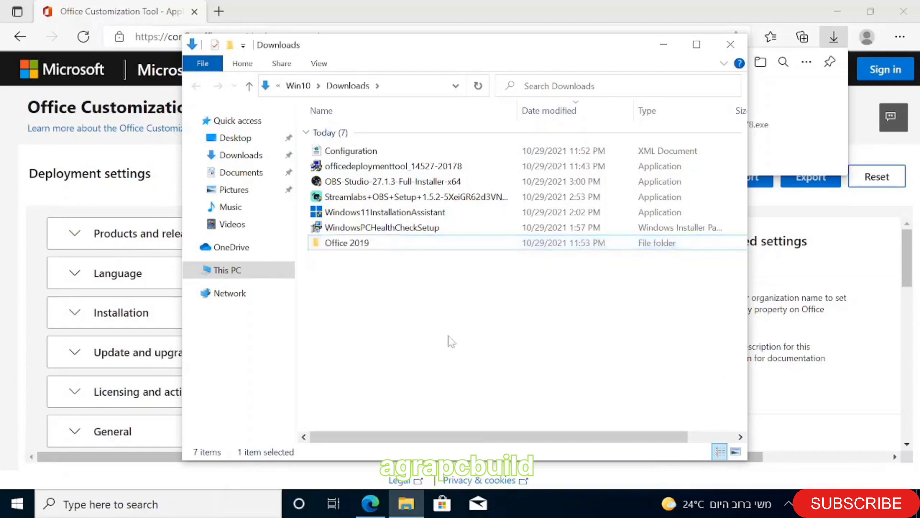
click(368, 152)
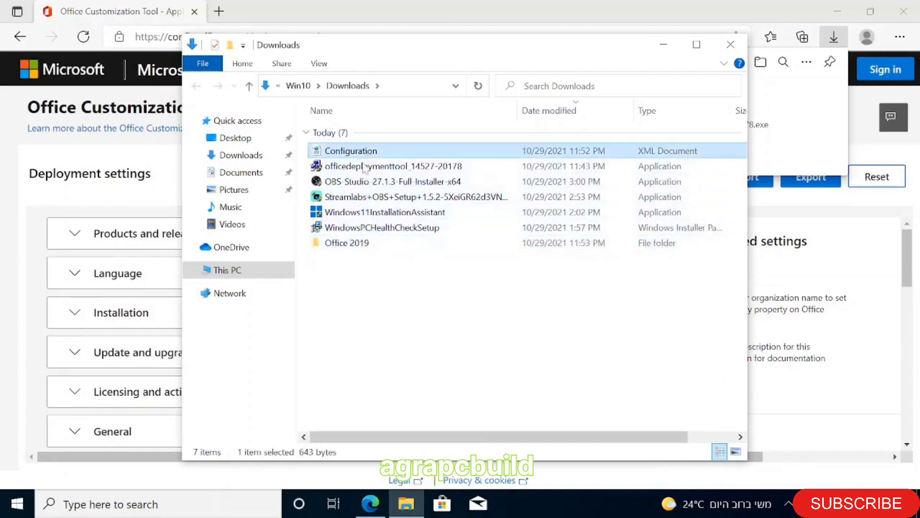
ctrl+click(364, 167)
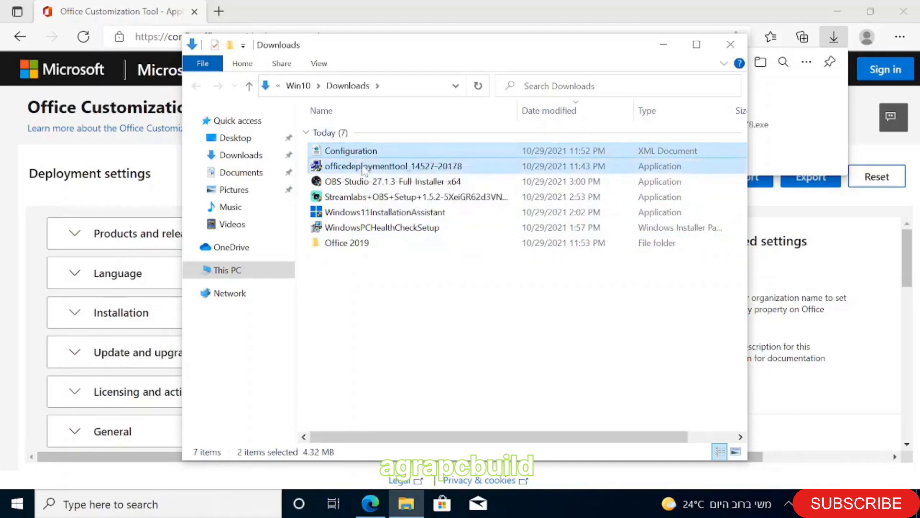
right_click(364, 165)
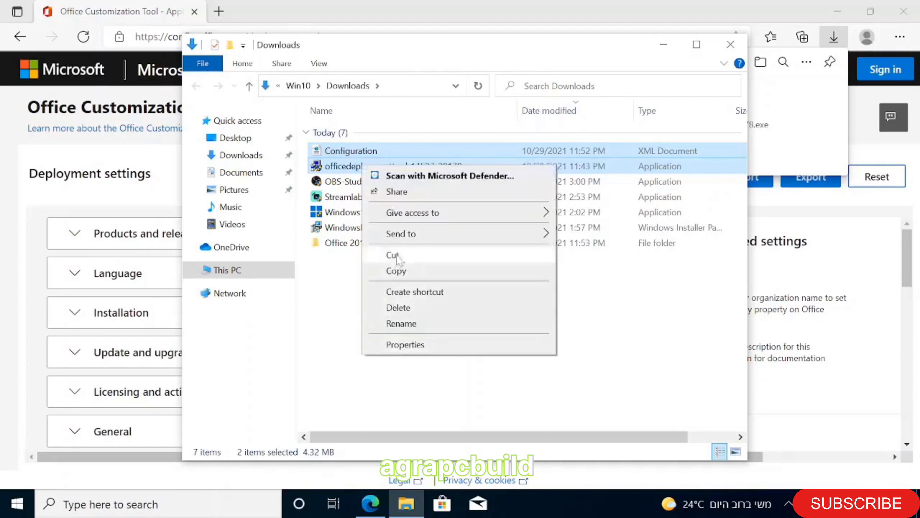
click(393, 255)
click(360, 248)
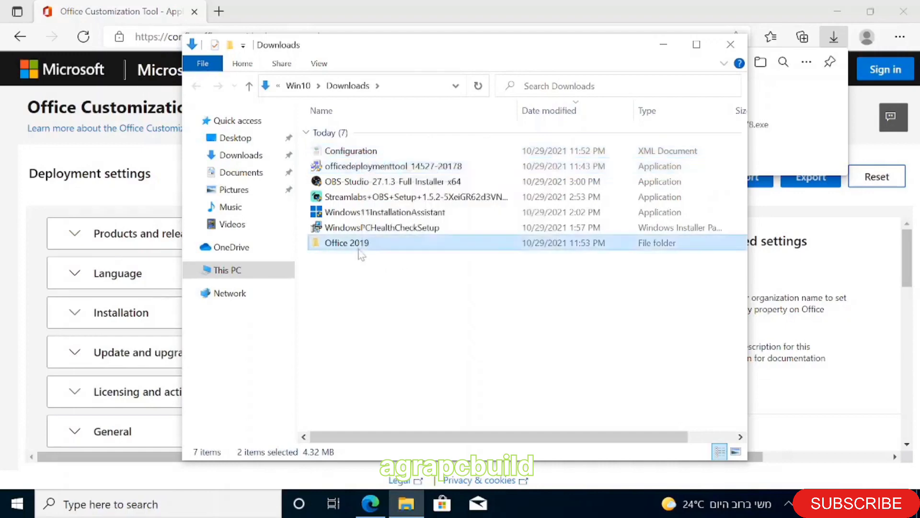
double_click(360, 248)
right_click(358, 249)
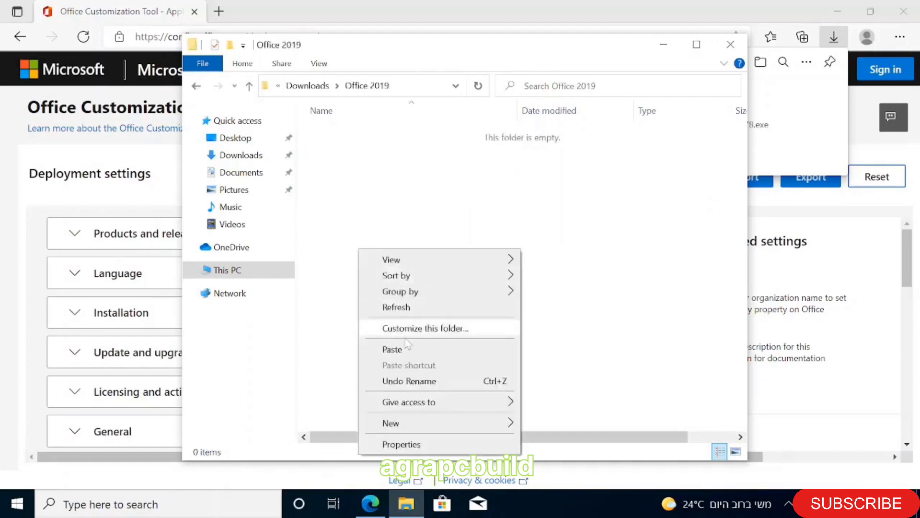
click(407, 350)
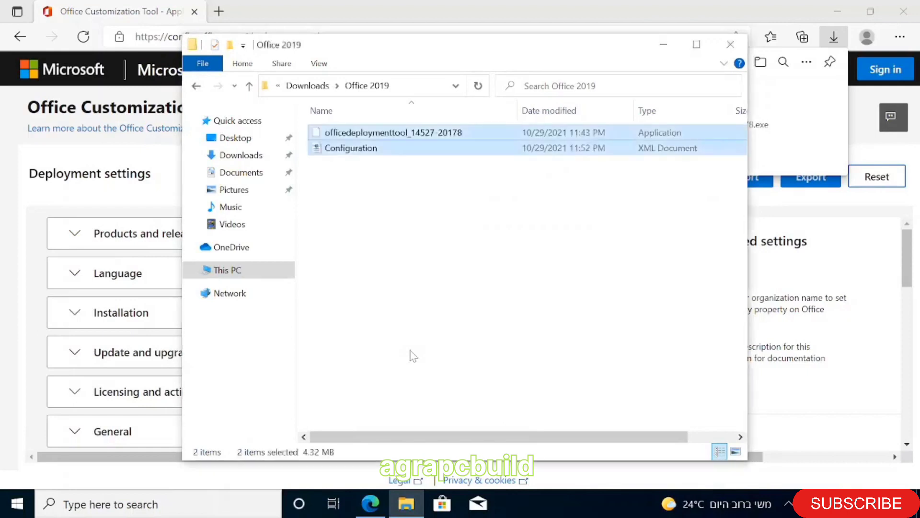
click(423, 283)
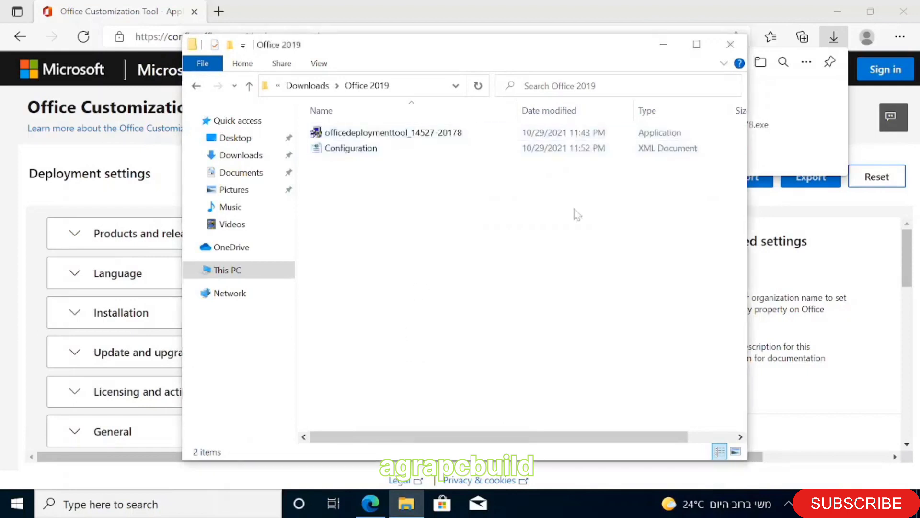
click(696, 45)
click(202, 95)
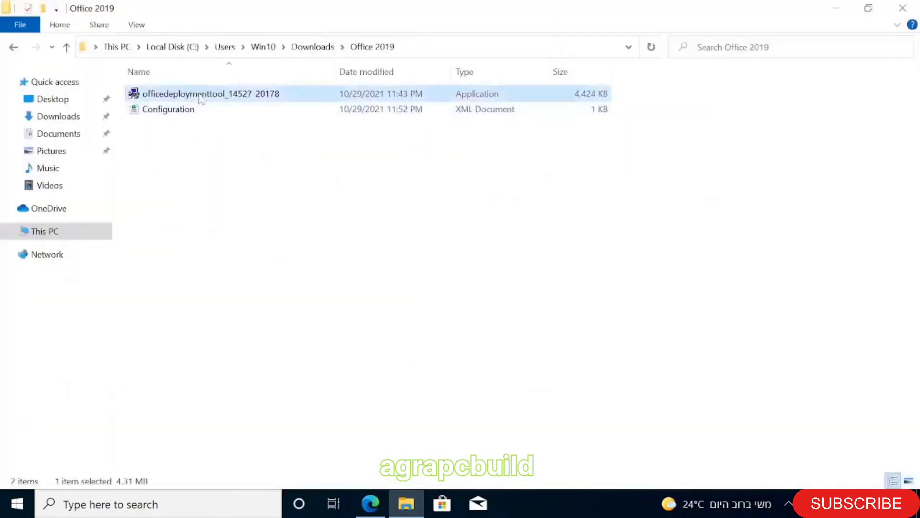
double_click(201, 96)
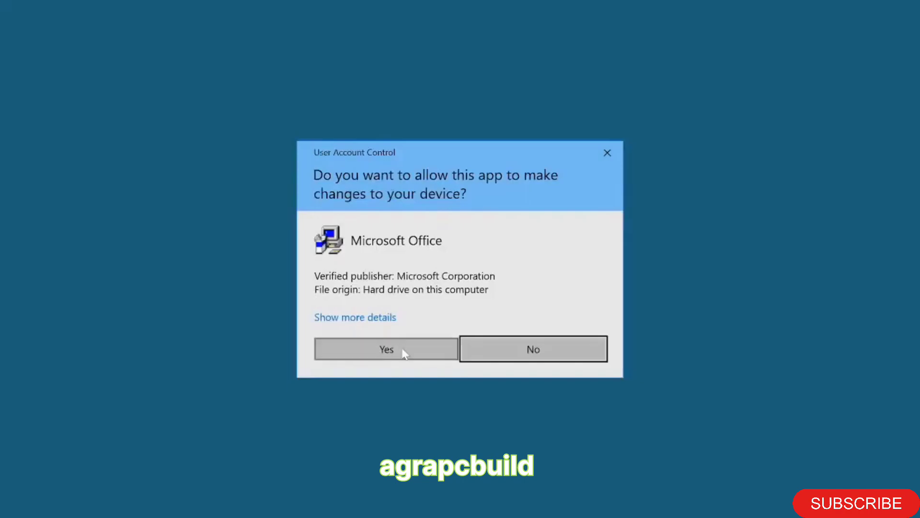
click(404, 353)
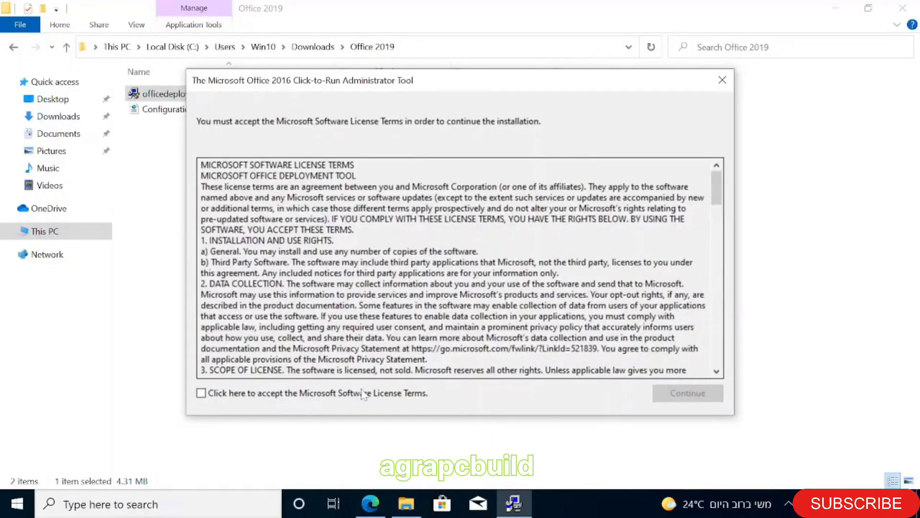
click(362, 393)
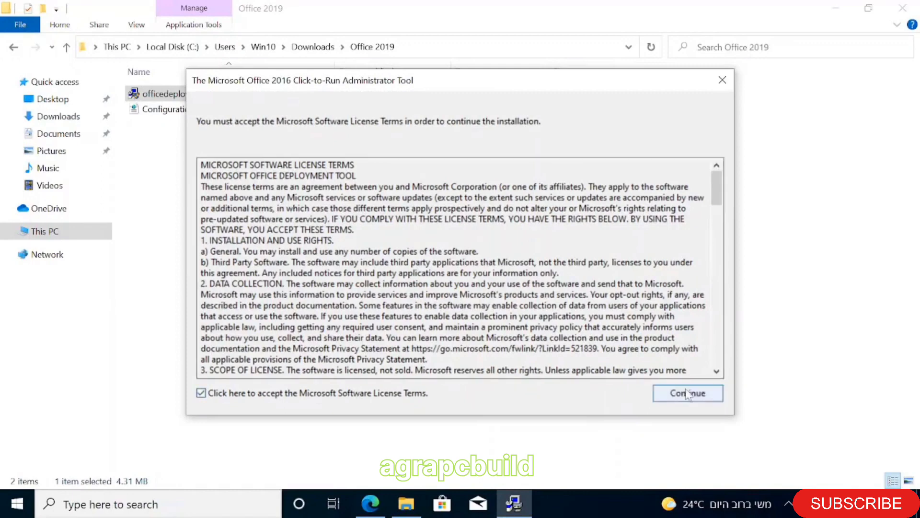
click(687, 393)
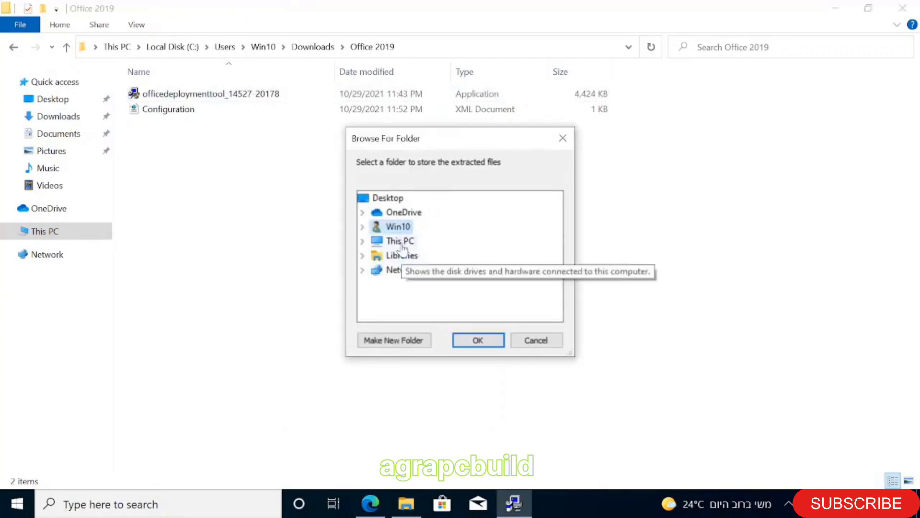
Extract the deployment tool's files into the Office 2019 folder within Downloads
click(401, 245)
click(407, 269)
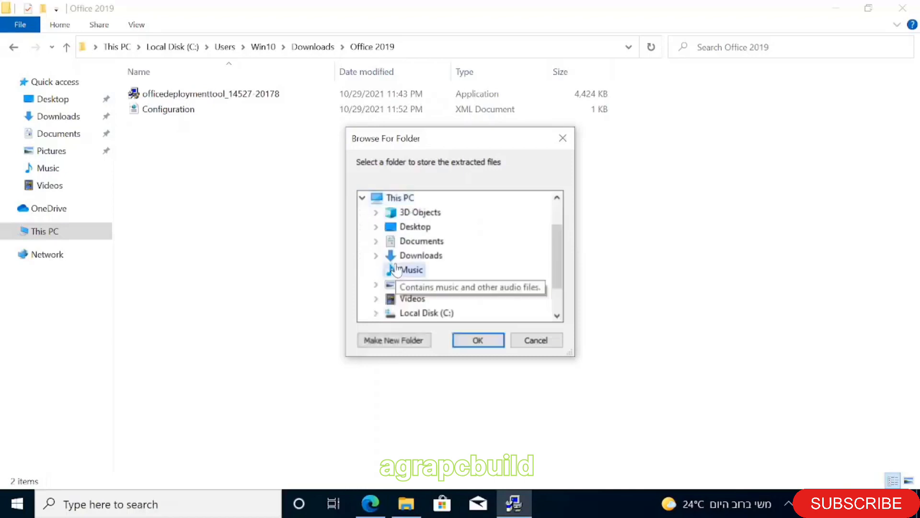
double_click(425, 259)
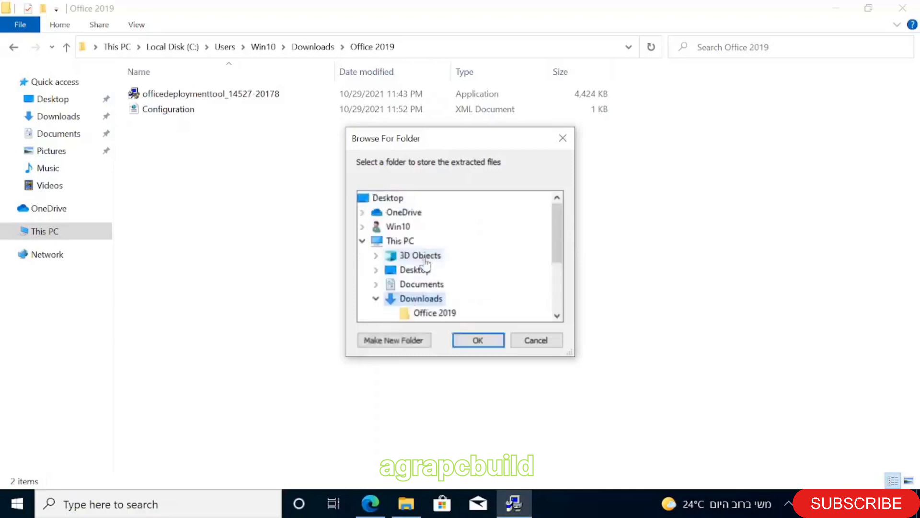
click(446, 313)
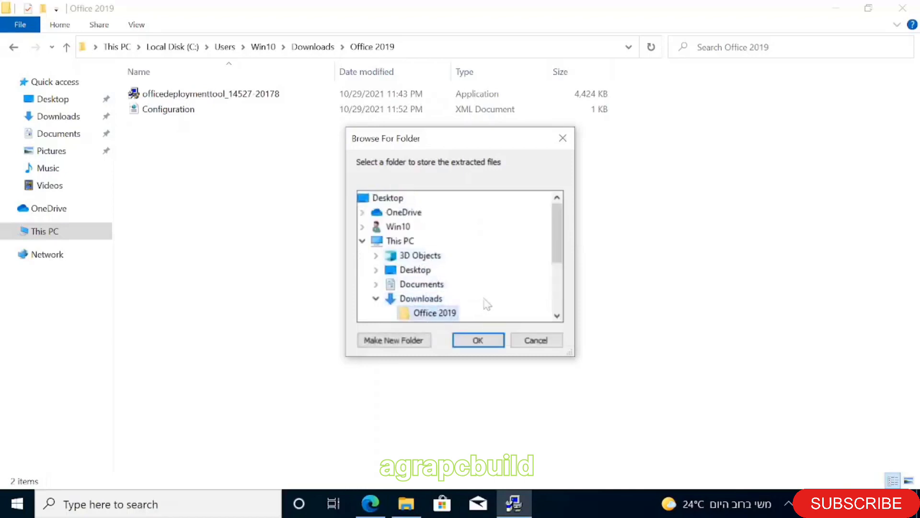
click(478, 339)
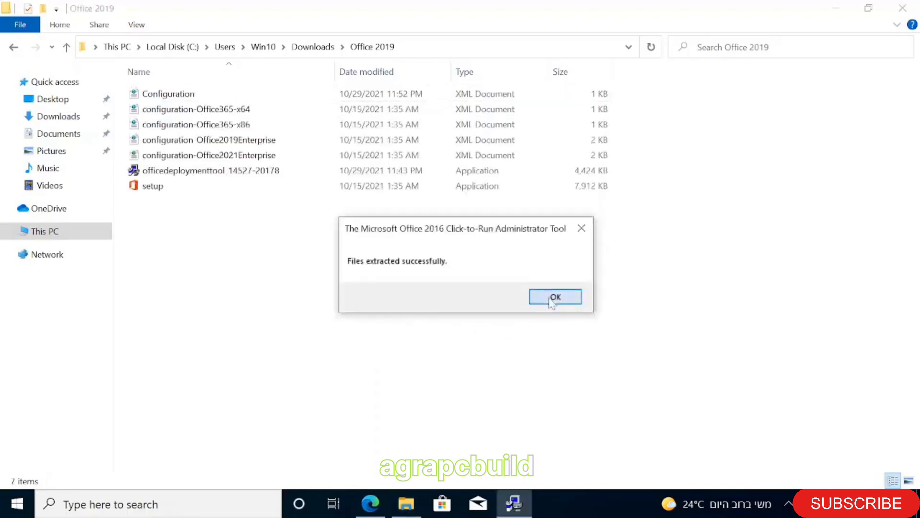
click(555, 296)
Move the Office 2019 folder from Downloads to the root of Local Disk (C:)
click(15, 50)
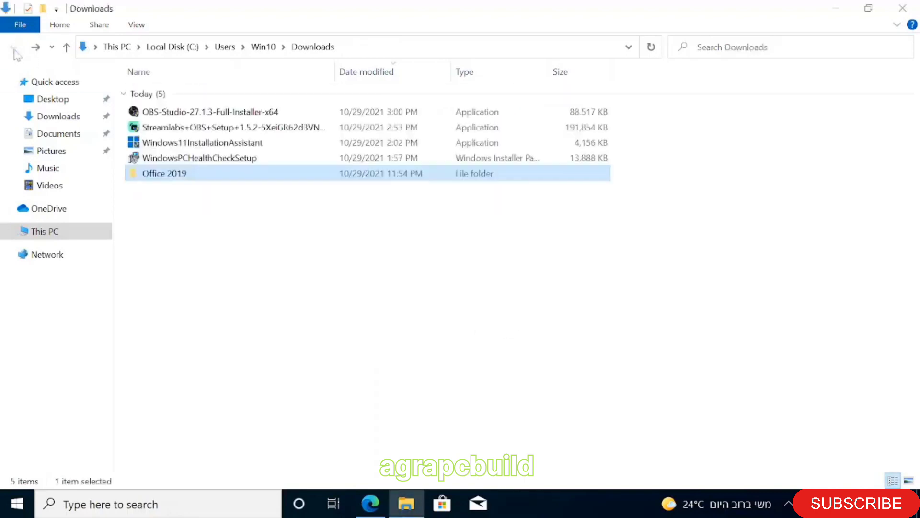
right_click(194, 174)
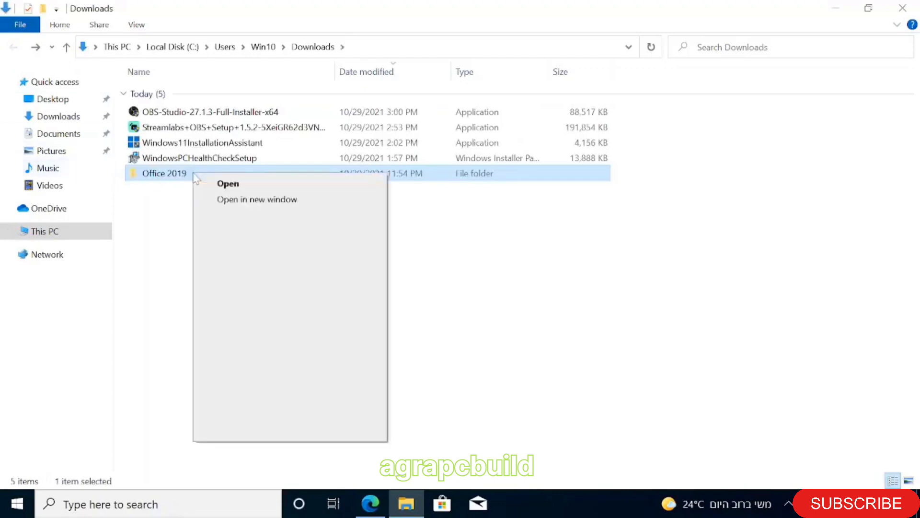
click(246, 346)
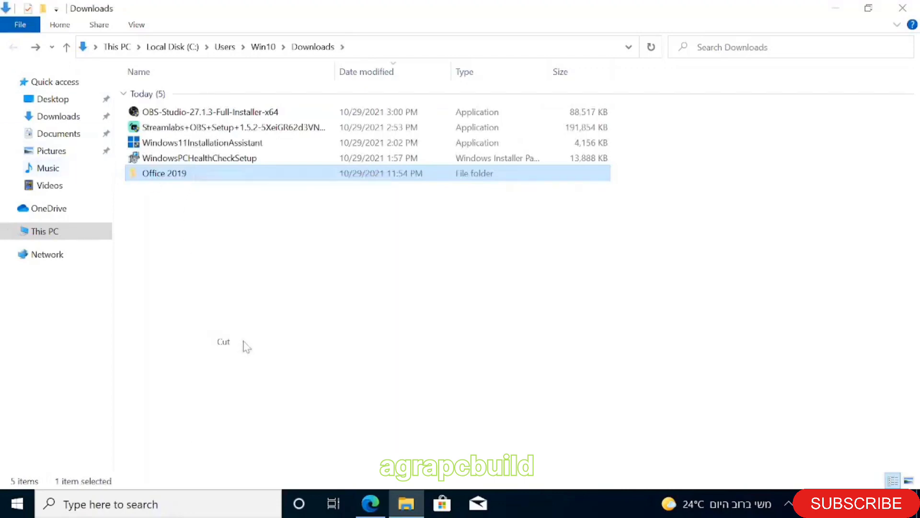
click(59, 233)
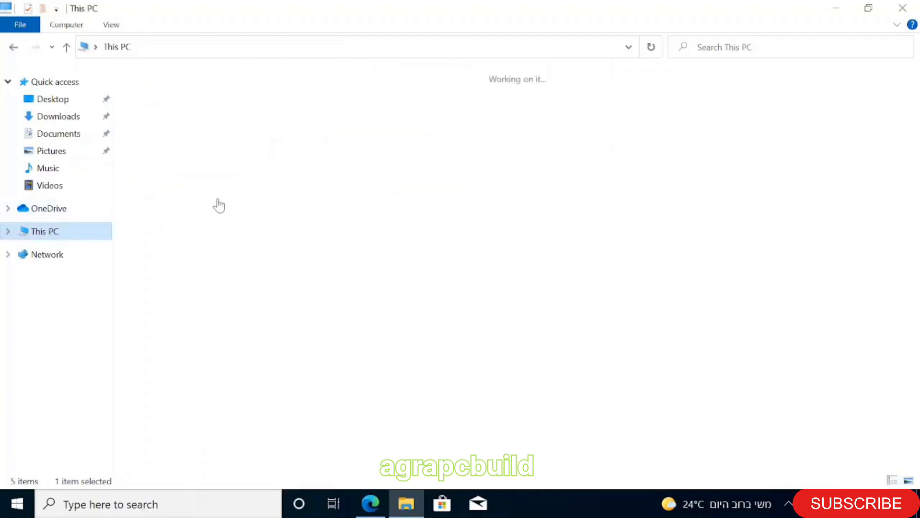
click(211, 204)
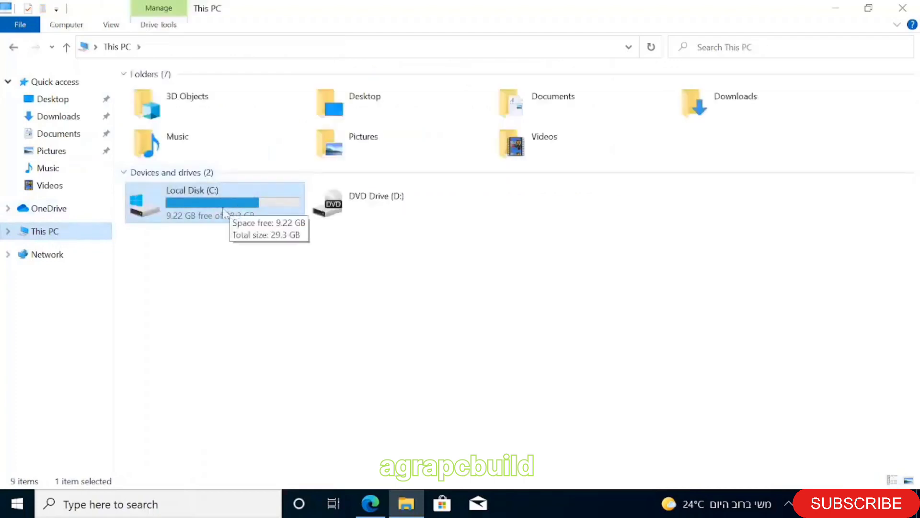
double_click(235, 207)
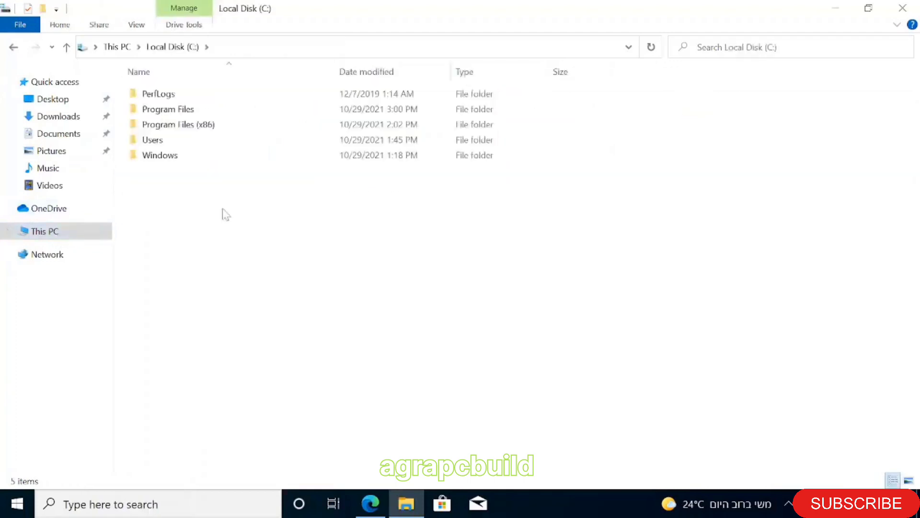
right_click(222, 210)
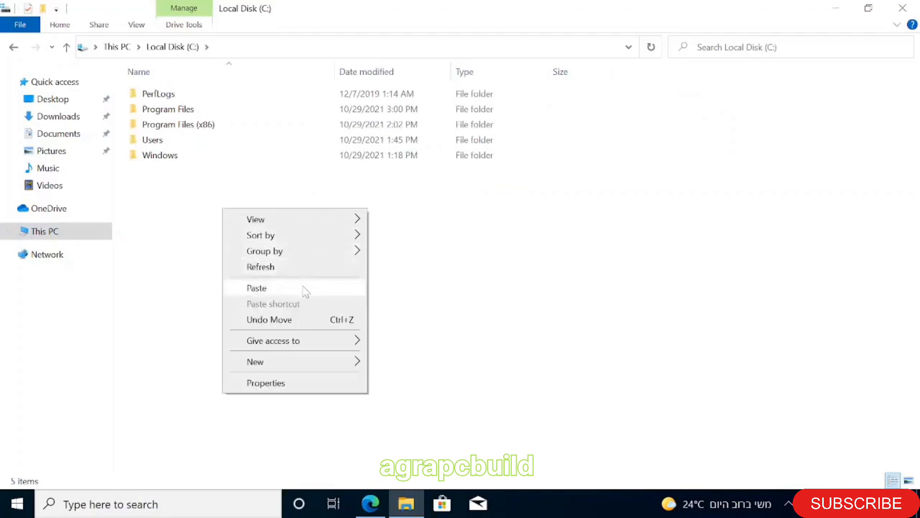
click(305, 290)
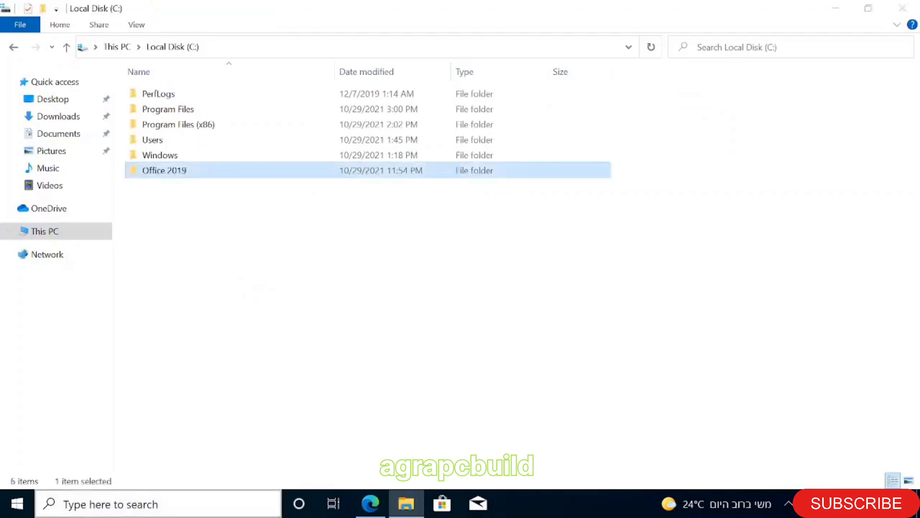
Open Command Prompt as administrator, allow it to make changes, and move its window aside to uncover the folder list
click(83, 508)
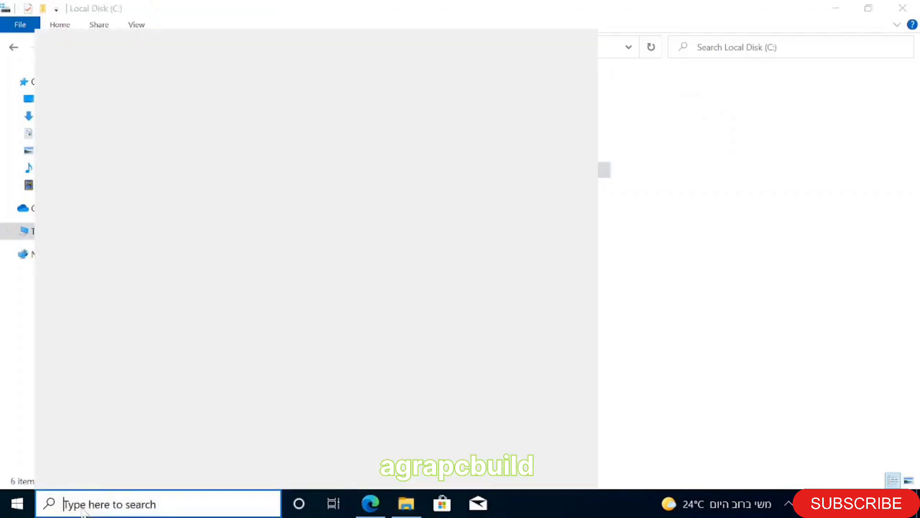
text(cmd)
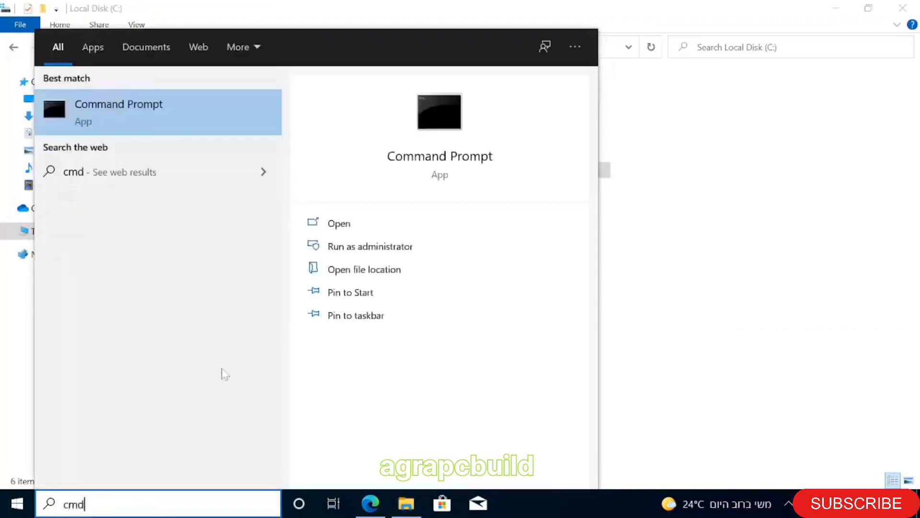
click(379, 253)
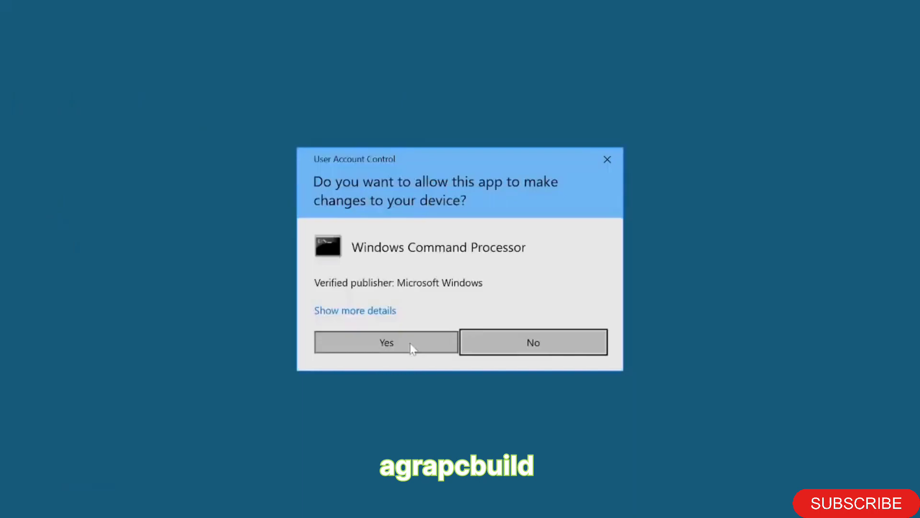
click(412, 347)
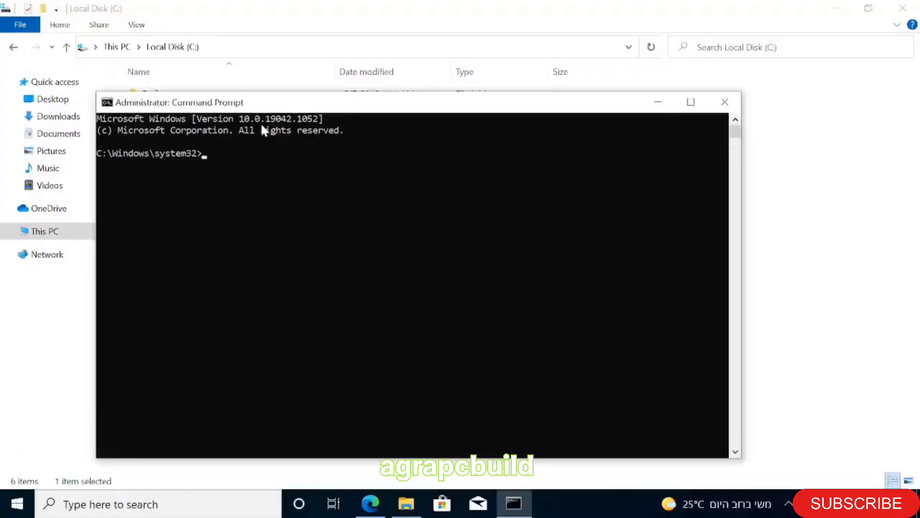
drag(252, 114, 443, 111)
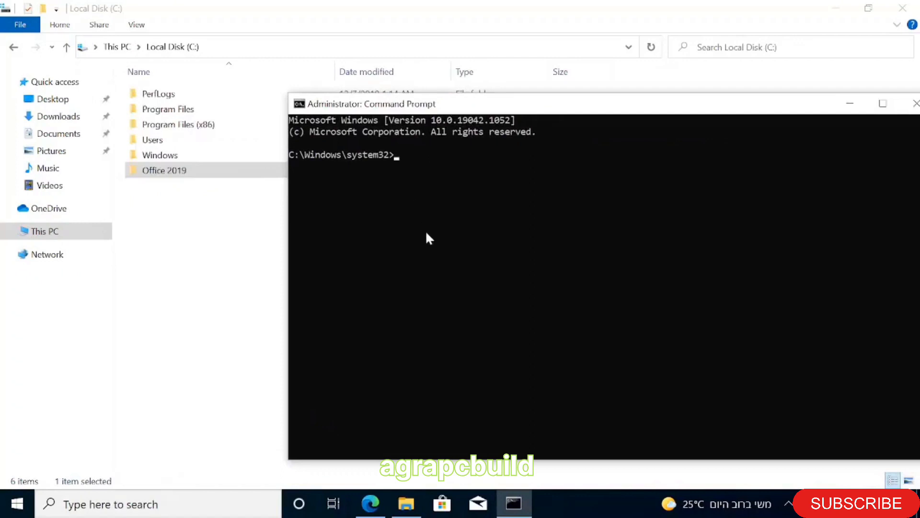
Change the working directory to c:\office 2019 and write the command setup.exe /configure configuration.xml
text(cd c:\office 2019)
key(Return)
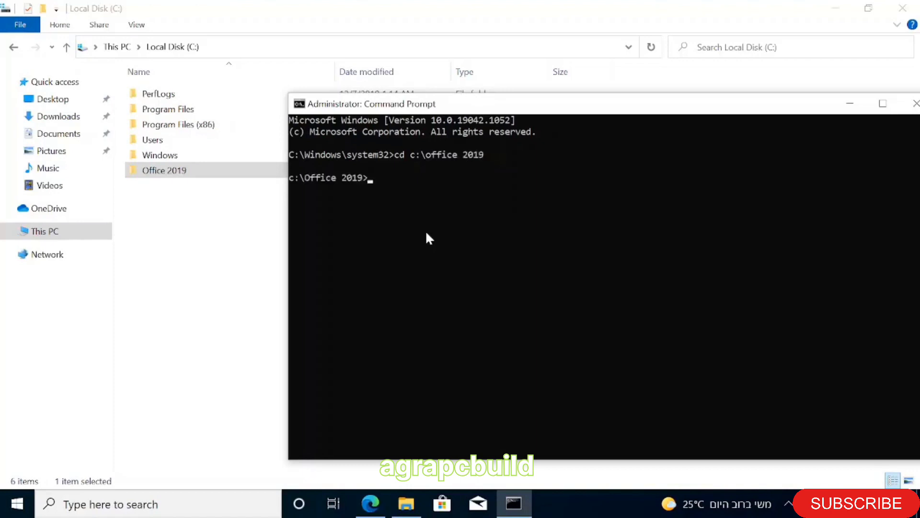
text(setup.exe /config)
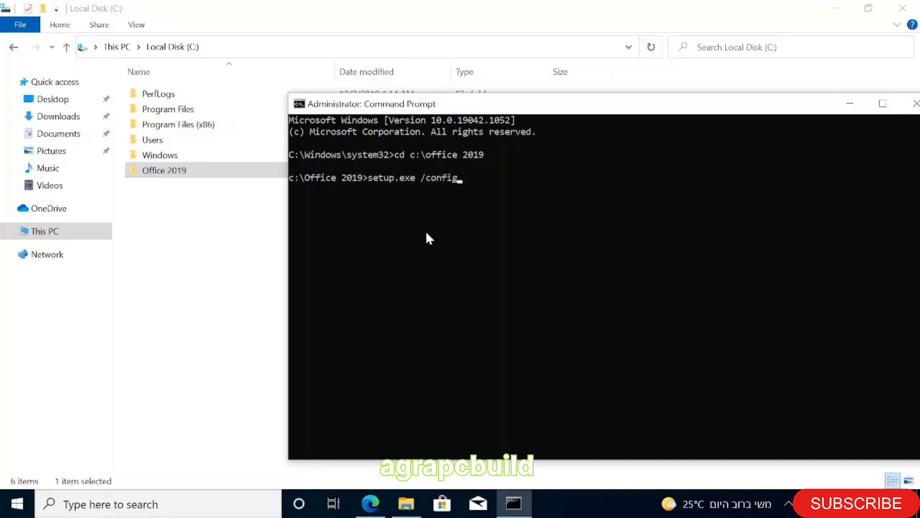
text(ure configuration)
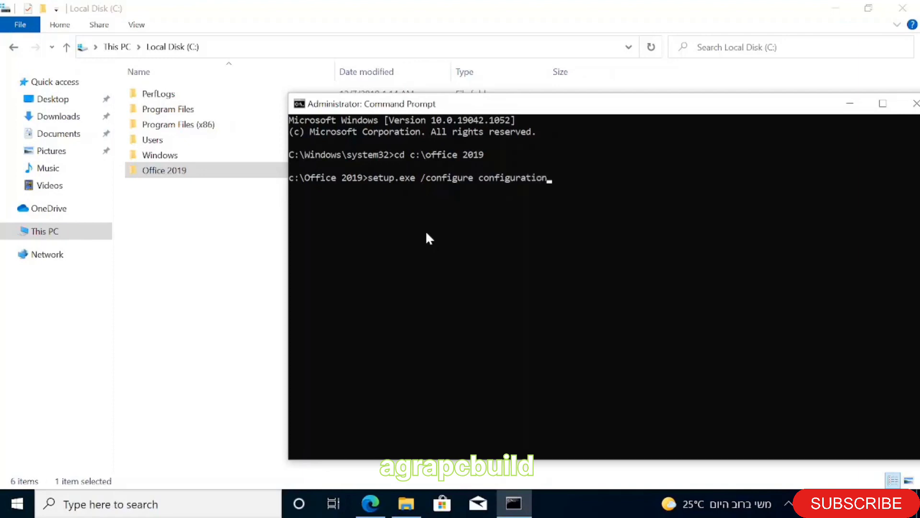
text(.xml)
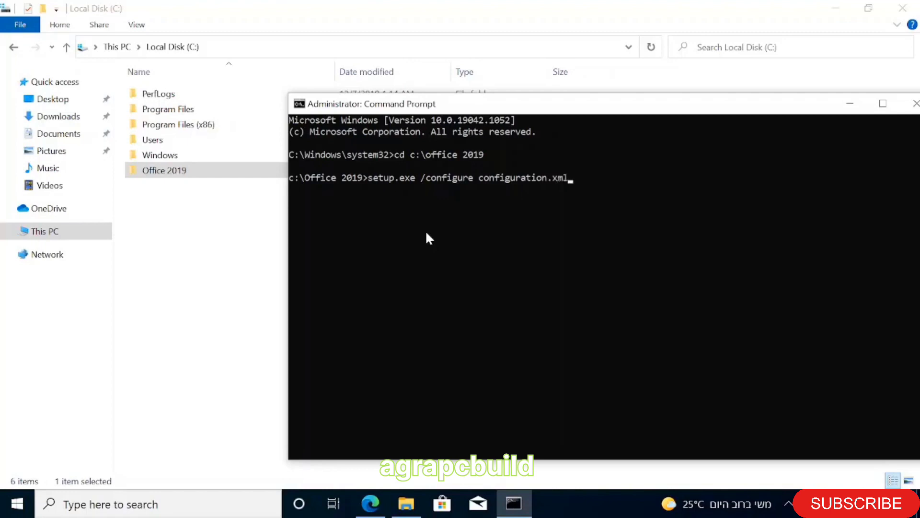